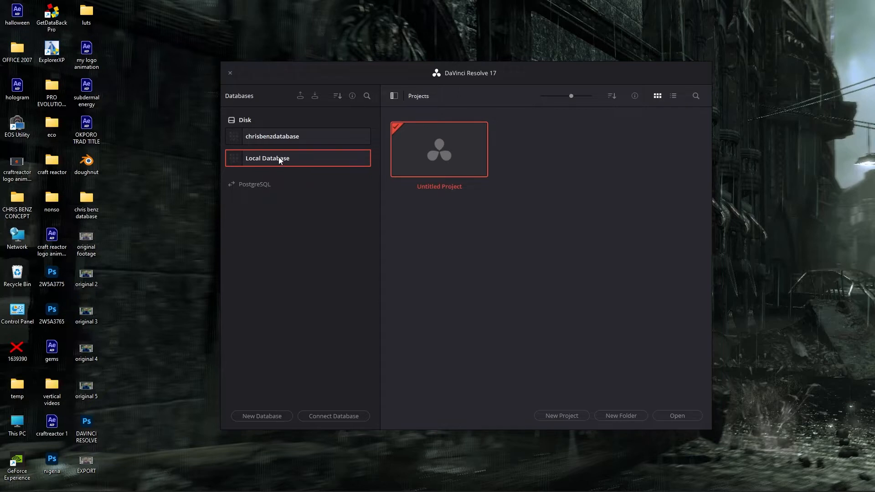
# - Start a new disk database and name it "tutorial"
pyautogui.click(258, 136)
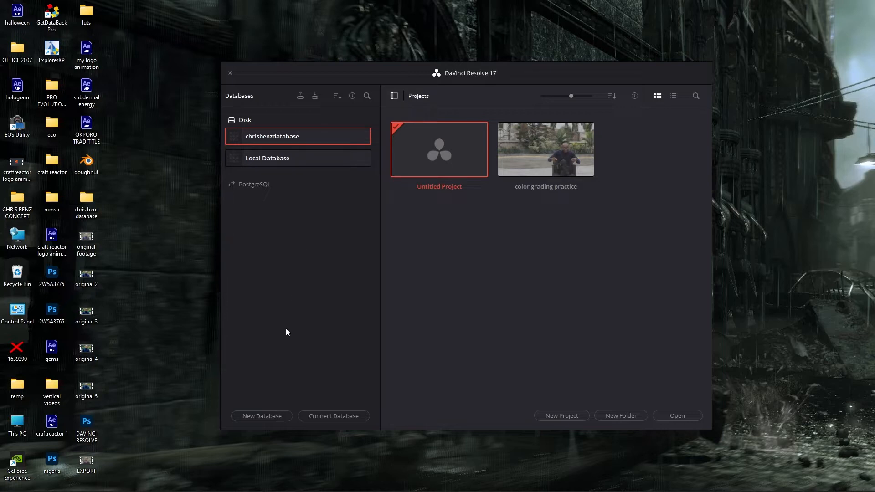
pyautogui.click(266, 415)
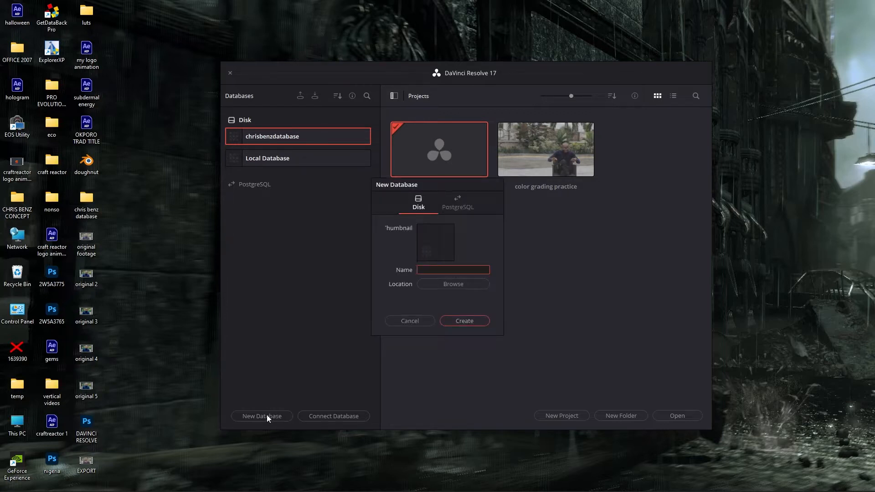
pyautogui.write('tutorial')
# - Create a folder named TUTORUIAL on New Volume (E:), set it as the database location and create the database
pyautogui.click(463, 284)
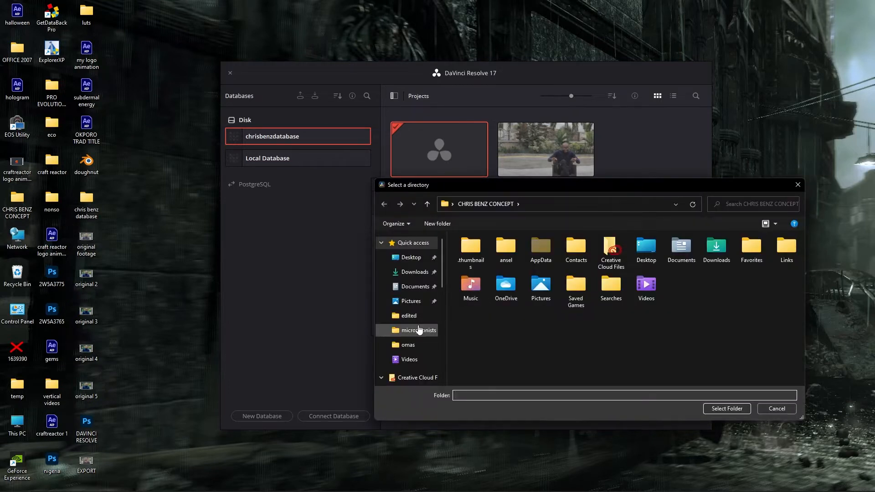
pyautogui.scroll(-6, 419, 329)
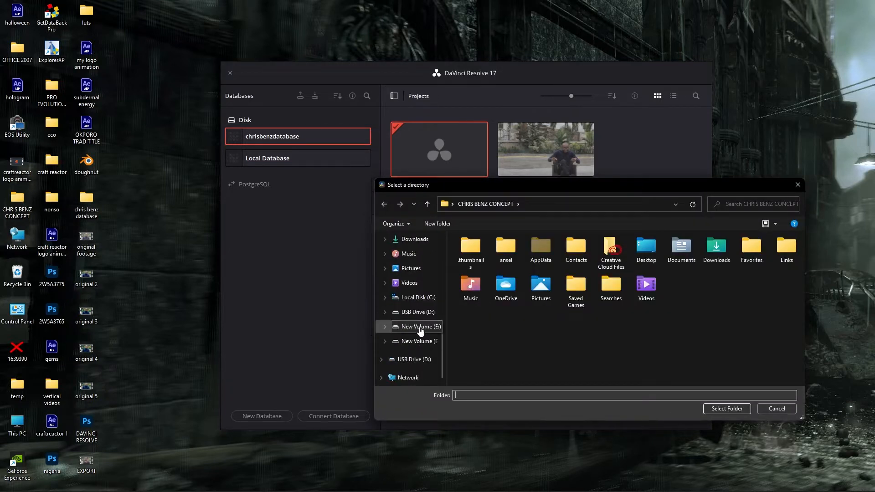
pyautogui.click(420, 327)
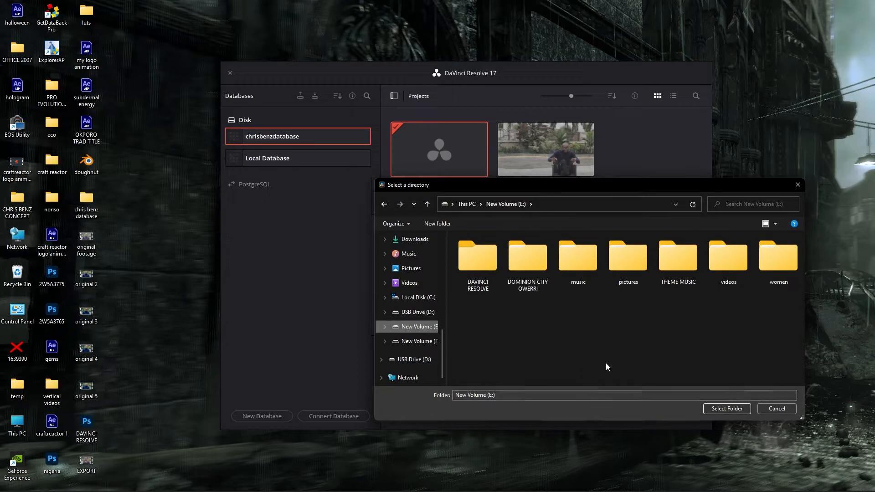
pyautogui.rightClick(564, 321)
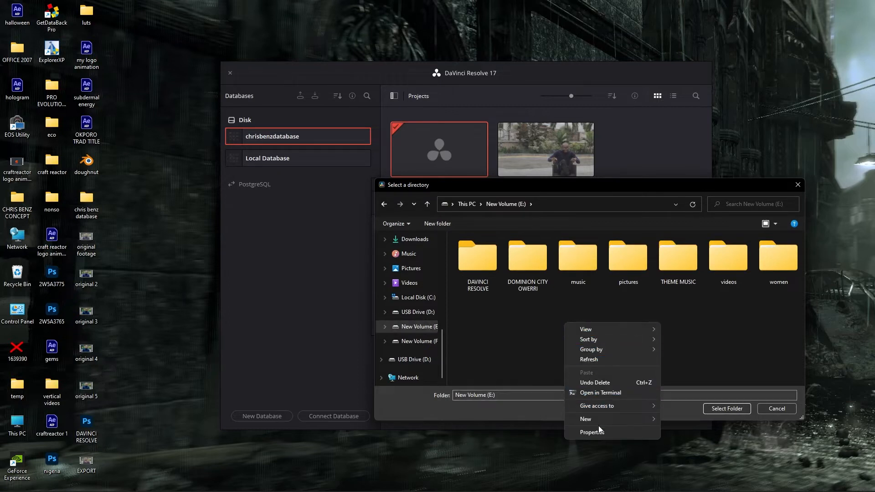
pyautogui.moveTo(600, 420)
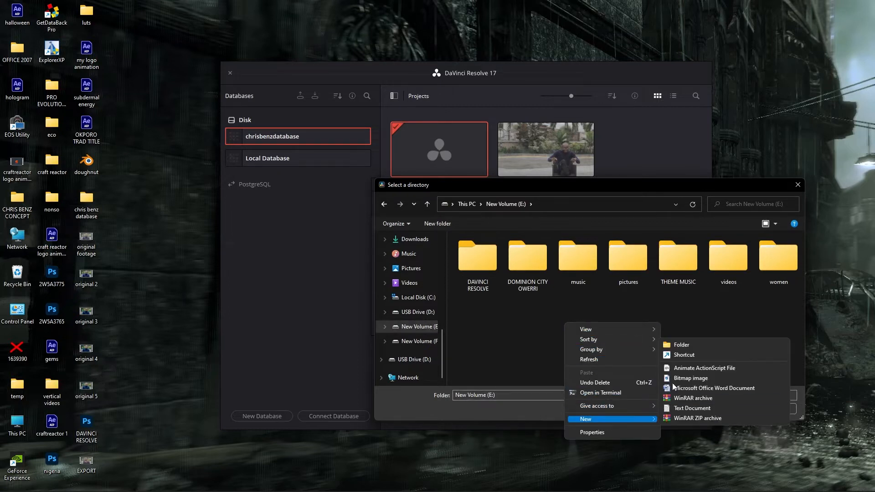
pyautogui.click(680, 345)
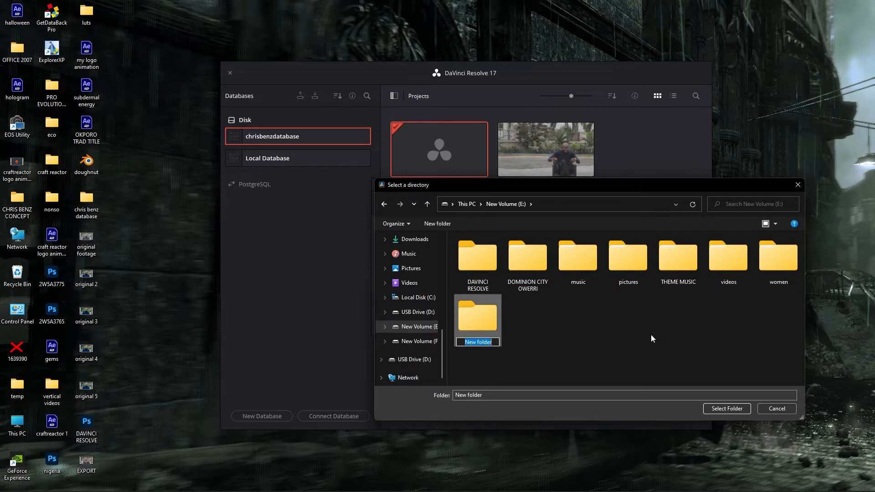
pyautogui.write('TUTORUIAL')
pyautogui.click(480, 323)
pyautogui.click(728, 407)
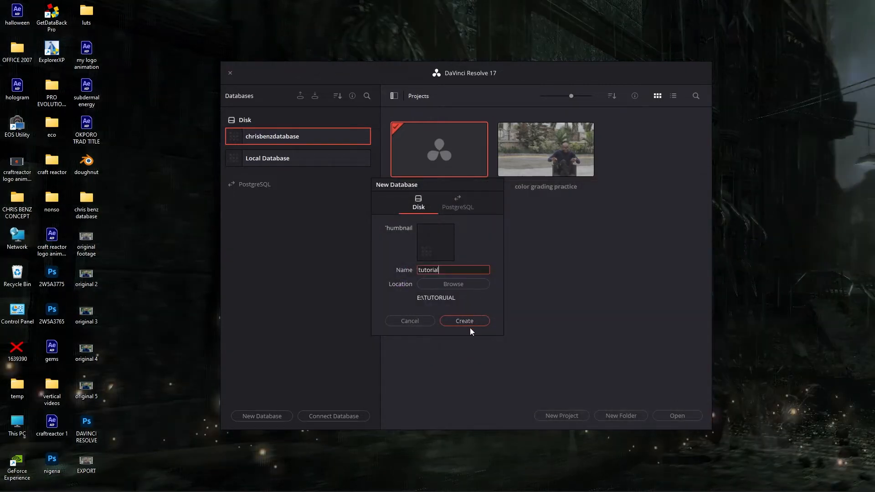
pyautogui.click(468, 321)
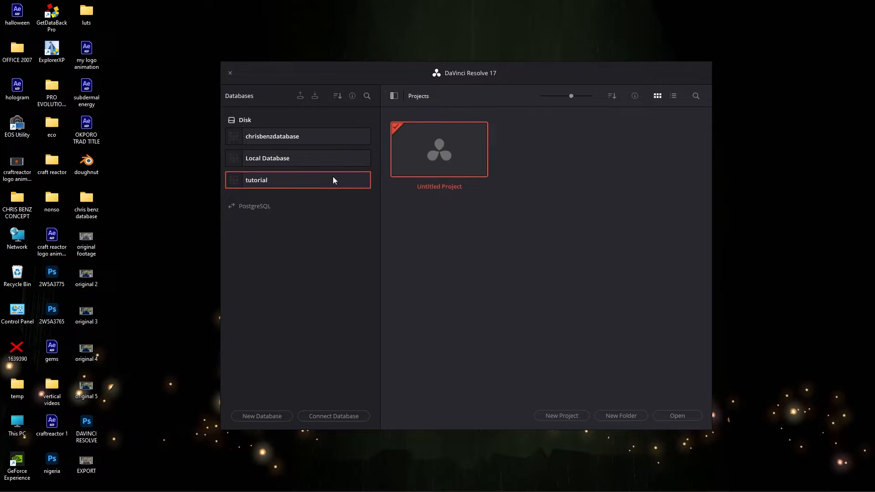
# - Open the Untitled Project from the tutorial database
pyautogui.click(292, 163)
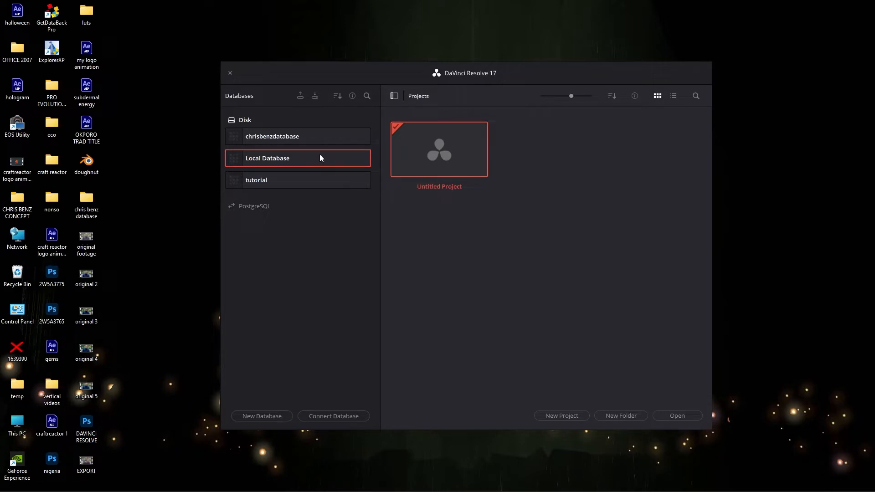
pyautogui.click(322, 181)
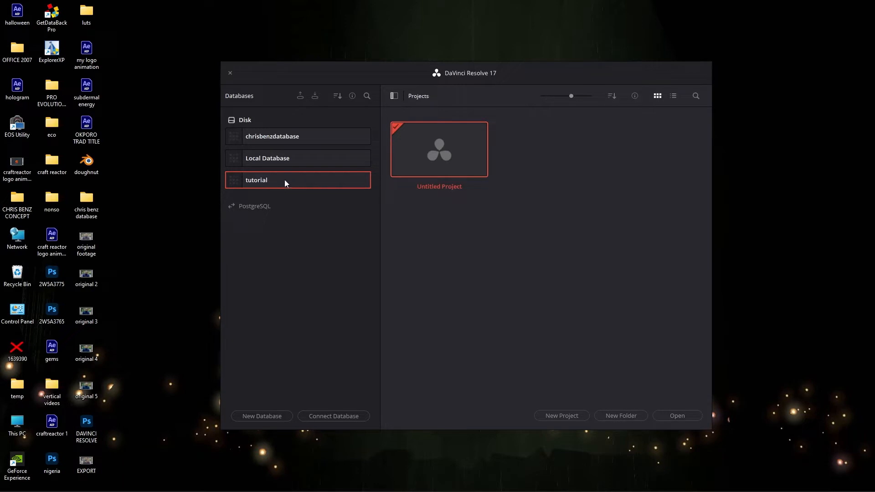
pyautogui.doubleClick(431, 151)
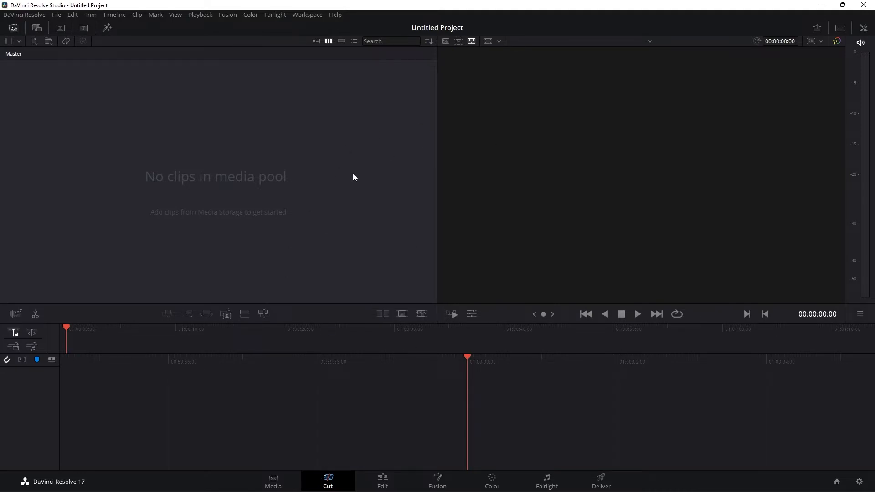
# - On the Media page, import the clip MVI_0184 from the erudite anniversary folder, keeping the project frame rate unchanged
pyautogui.click(276, 481)
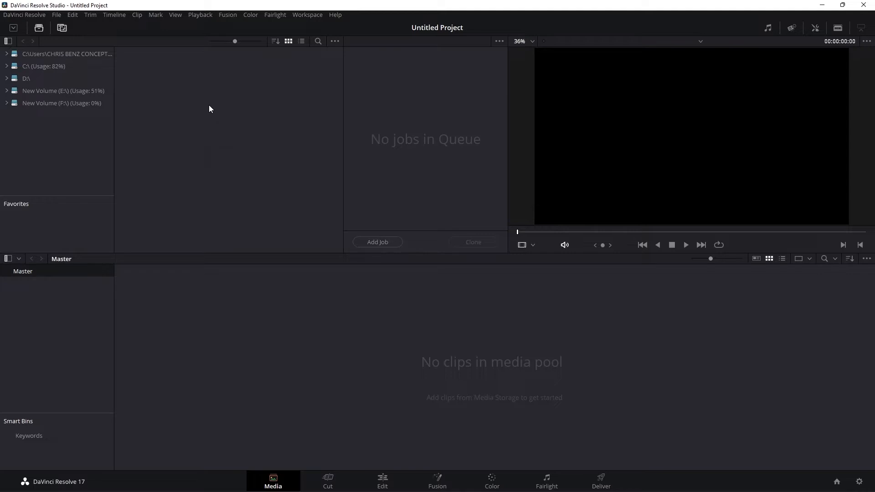
pyautogui.click(55, 14)
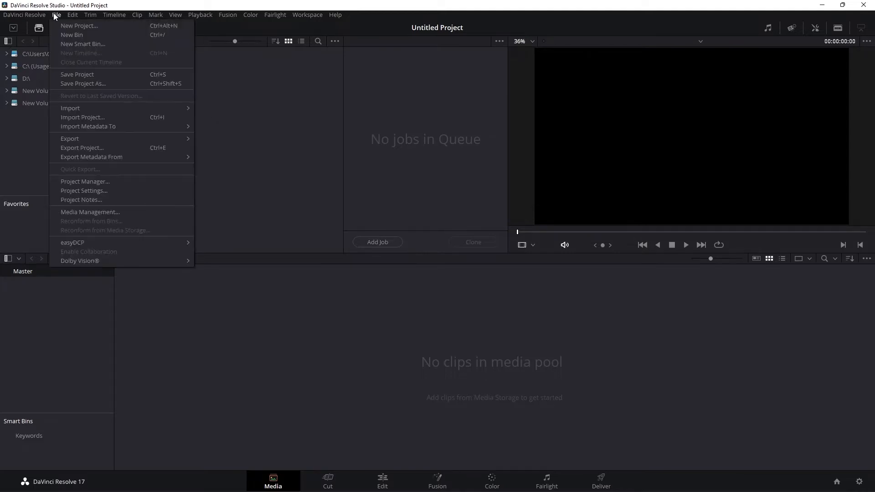
pyautogui.moveTo(84, 107)
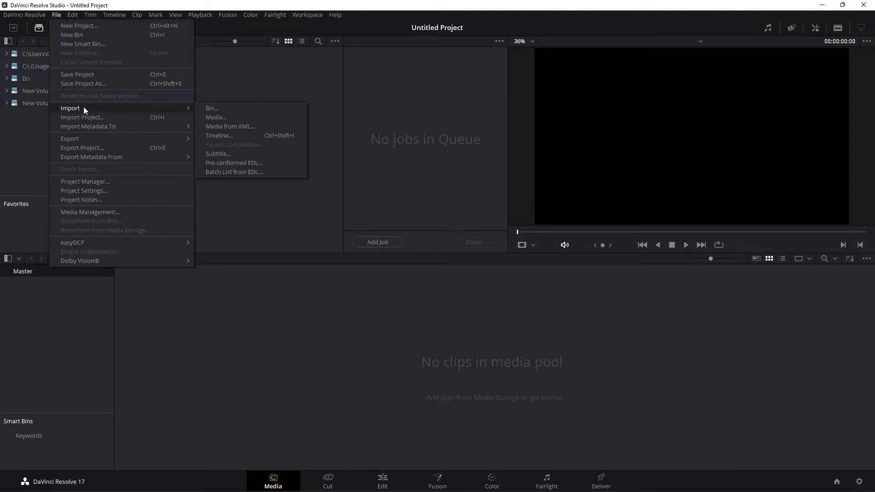
pyautogui.click(228, 119)
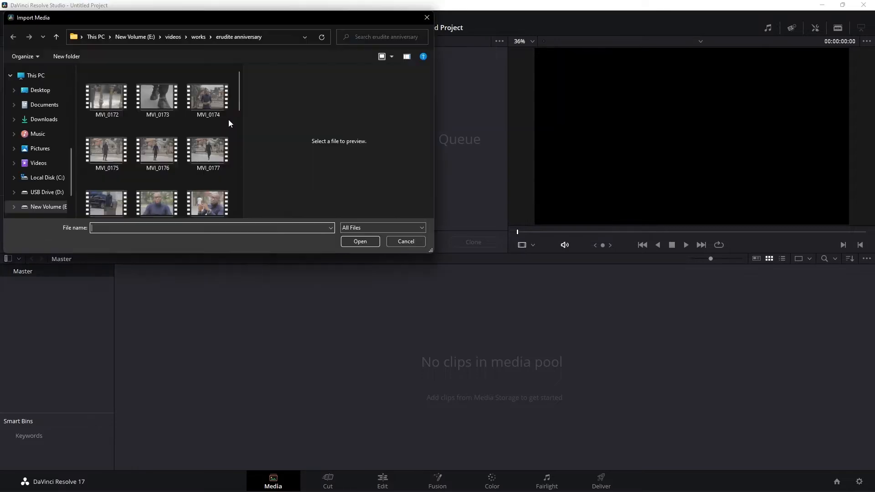
pyautogui.scroll(-1, 176, 151)
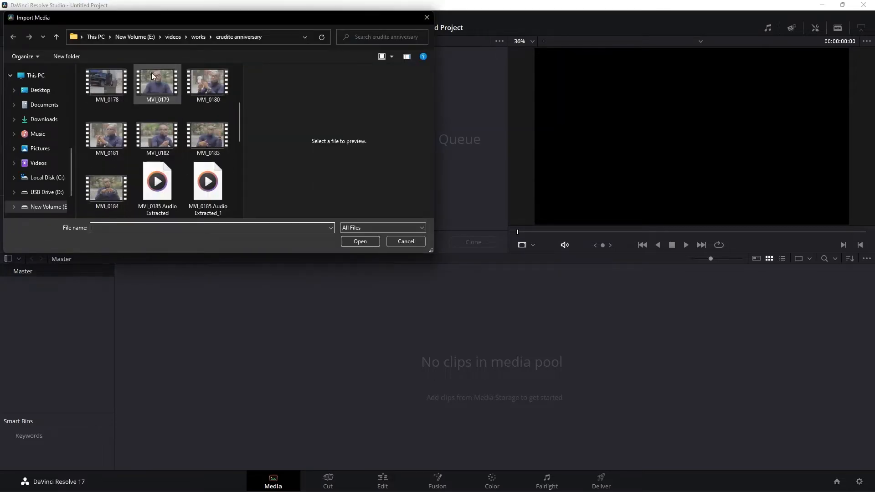
pyautogui.click(123, 191)
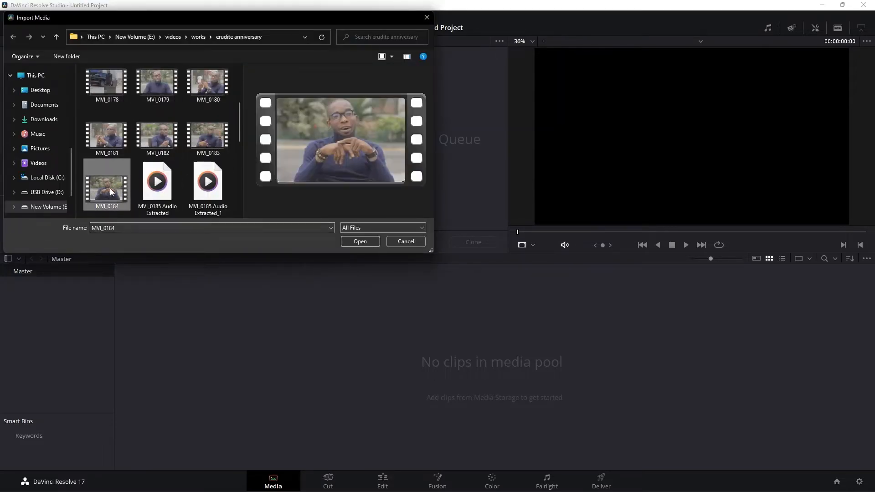
pyautogui.click(359, 241)
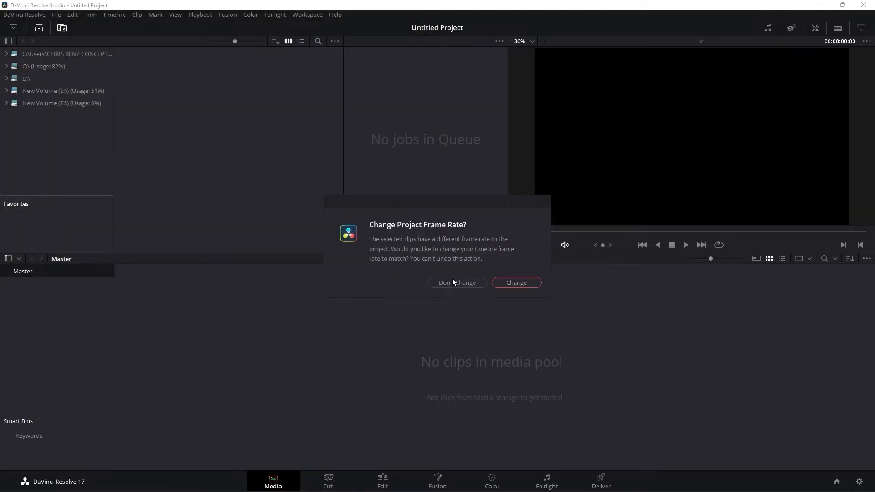
pyautogui.click(452, 283)
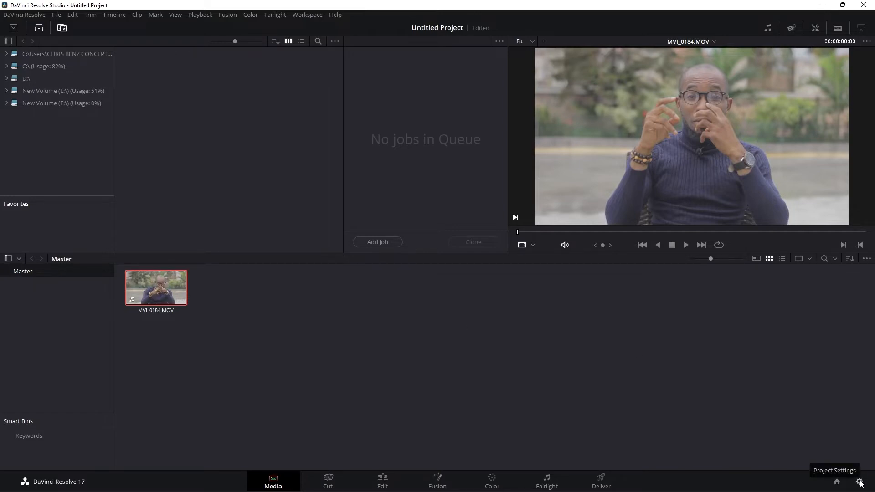
# - Open the project settings and review the available timeline resolutions in Master Settings
pyautogui.click(859, 482)
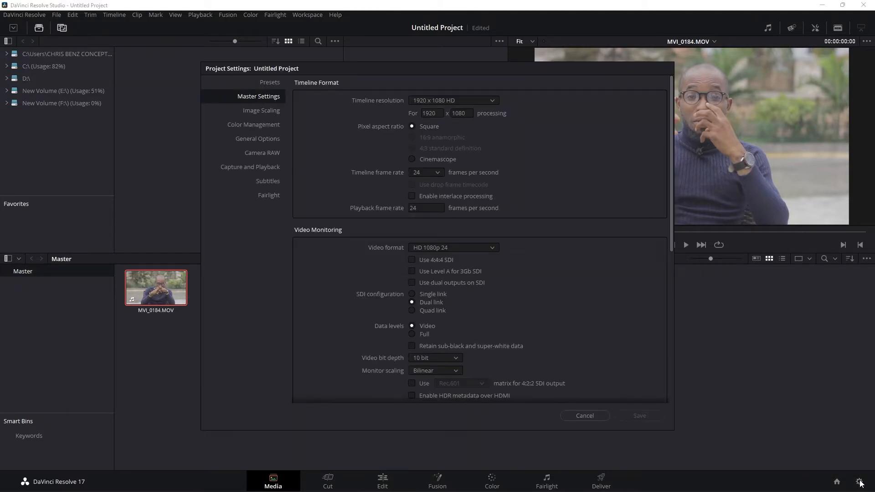
pyautogui.moveTo(324, 68); pyautogui.dragTo(320, 59)
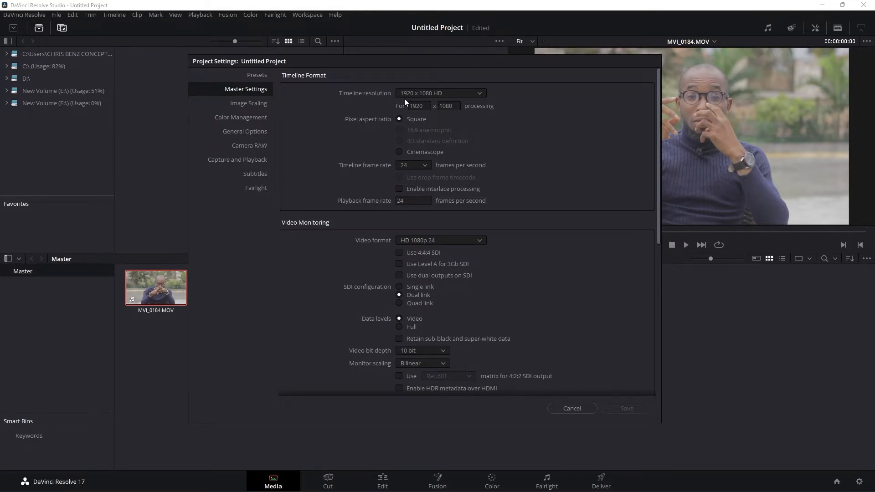
pyautogui.click(431, 95)
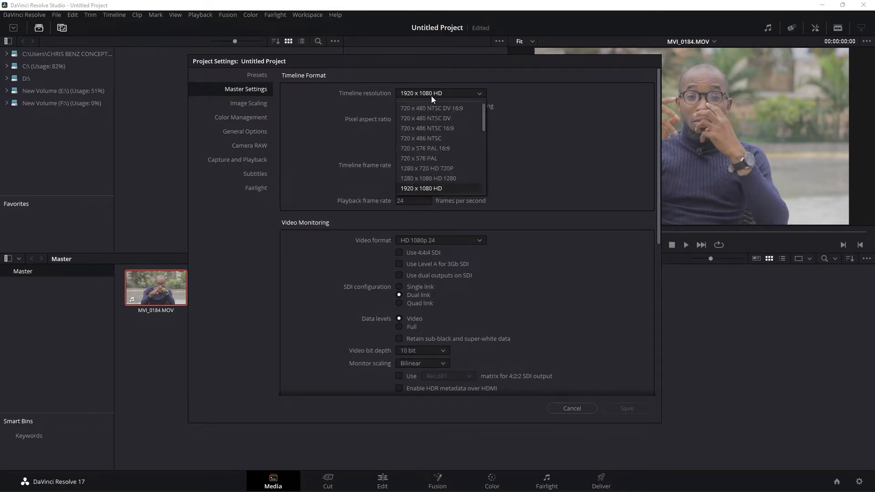
pyautogui.moveTo(485, 115)
pyautogui.mouseDown()
pyautogui.moveTo(488, 193)
pyautogui.moveTo(487, 109)
pyautogui.mouseUp()
pyautogui.click(513, 105)
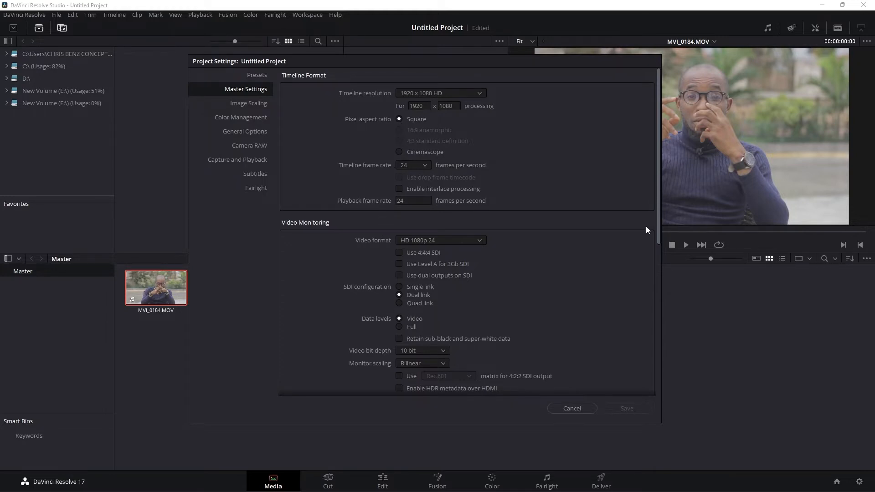
# - Enable Make broadcast safe in the project's Color Management settings
pyautogui.click(251, 104)
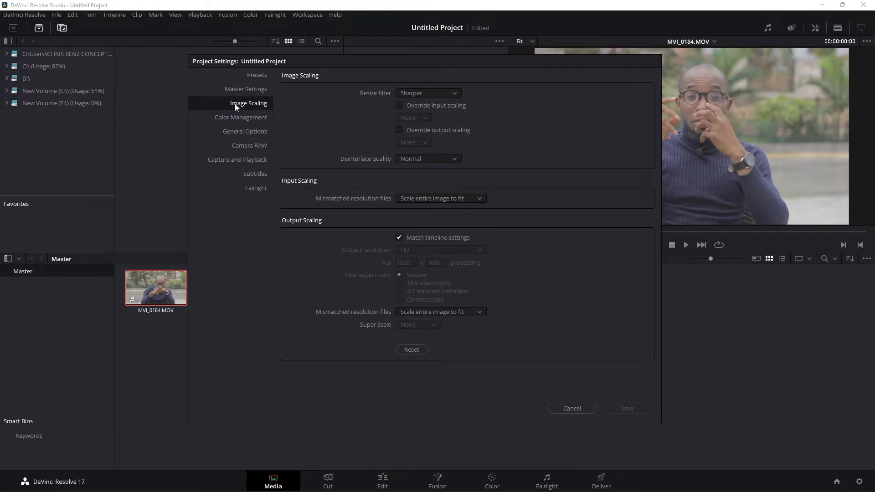
pyautogui.click(237, 117)
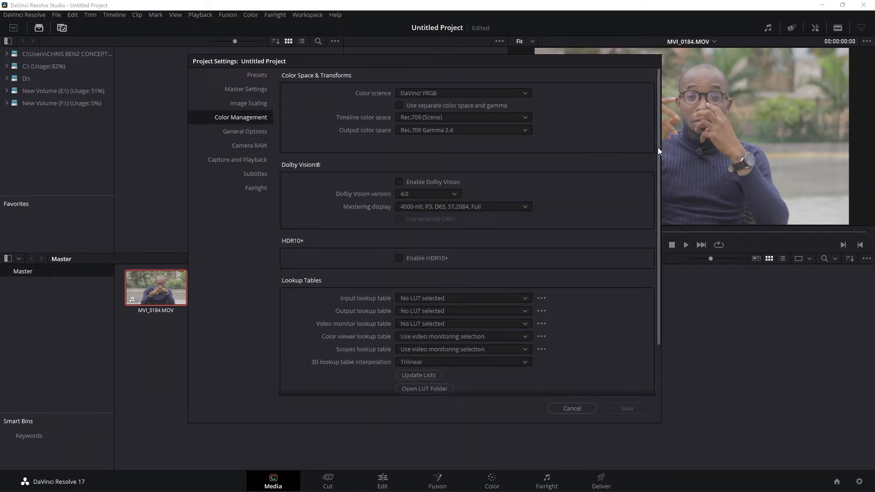
pyautogui.moveTo(657, 146); pyautogui.dragTo(653, 212)
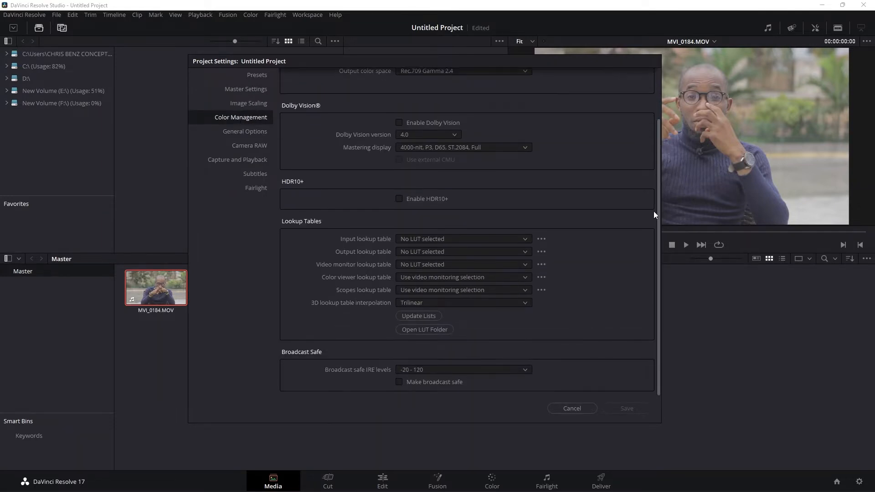
pyautogui.click(399, 382)
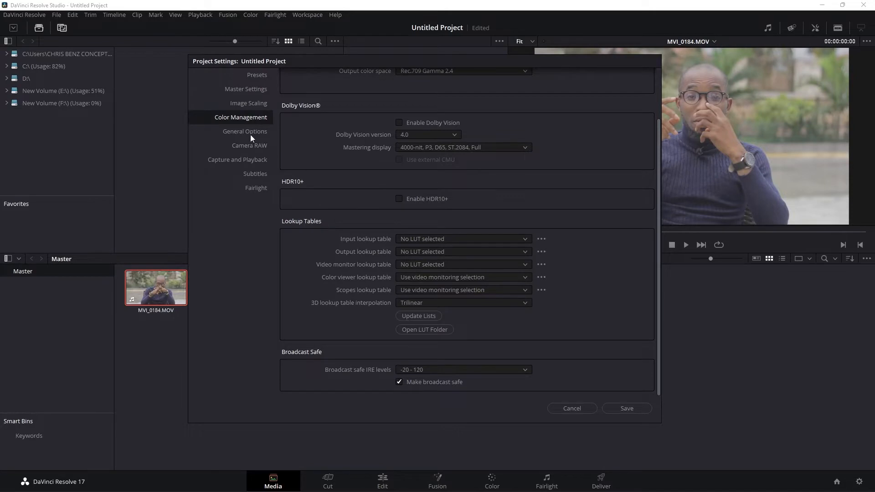
# - Review the project settings from General Options through Fairlight and save the project settings
pyautogui.click(250, 133)
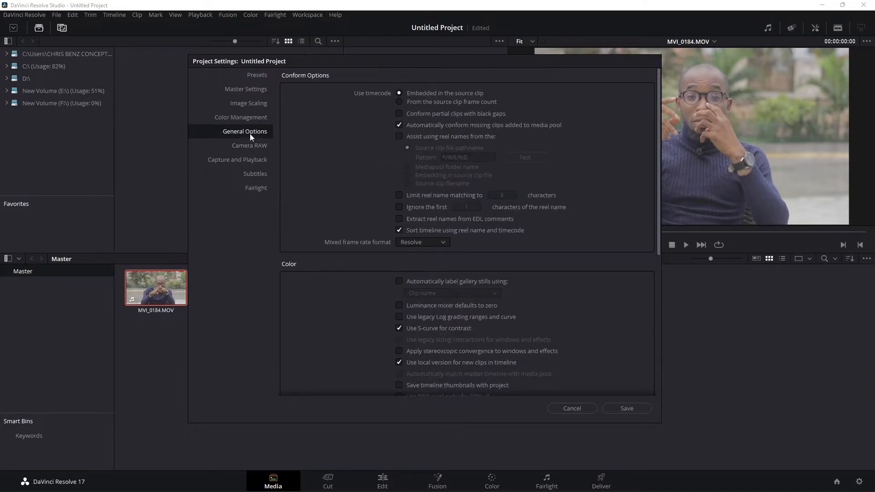
pyautogui.scroll(-6, 629, 294)
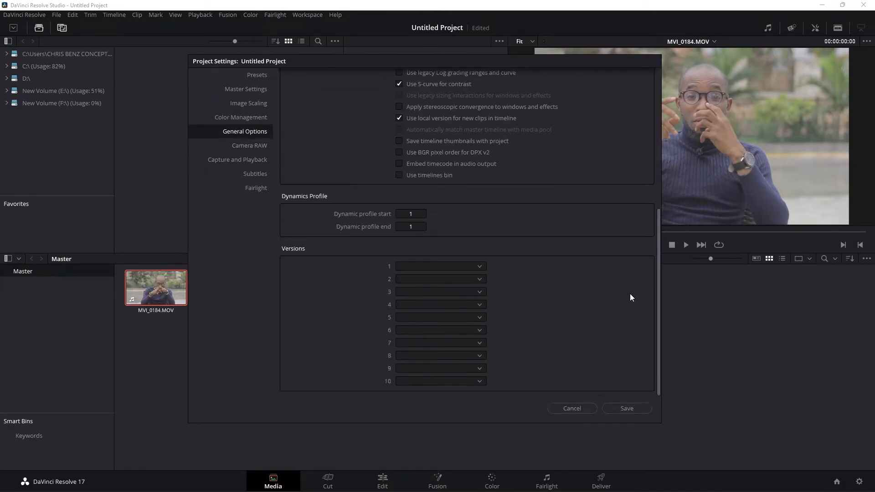
pyautogui.scroll(5, 549, 274)
pyautogui.click(254, 145)
pyautogui.click(250, 159)
pyautogui.click(256, 175)
pyautogui.click(258, 187)
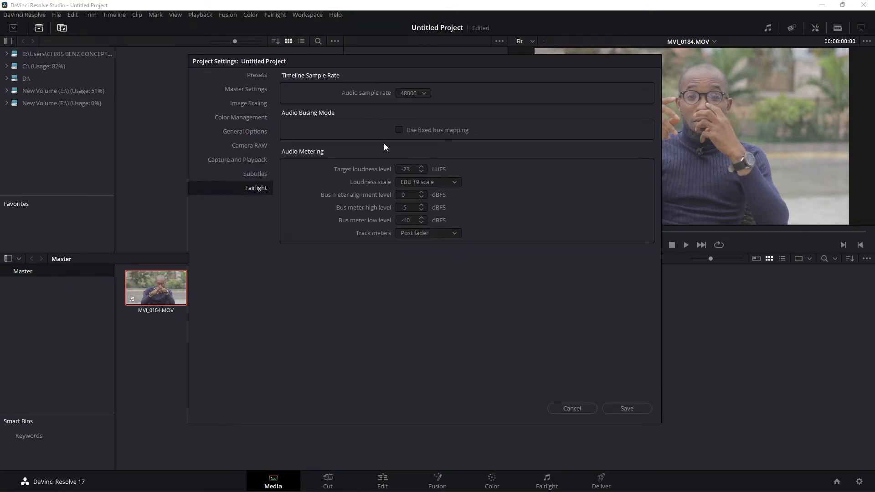
pyautogui.click(644, 408)
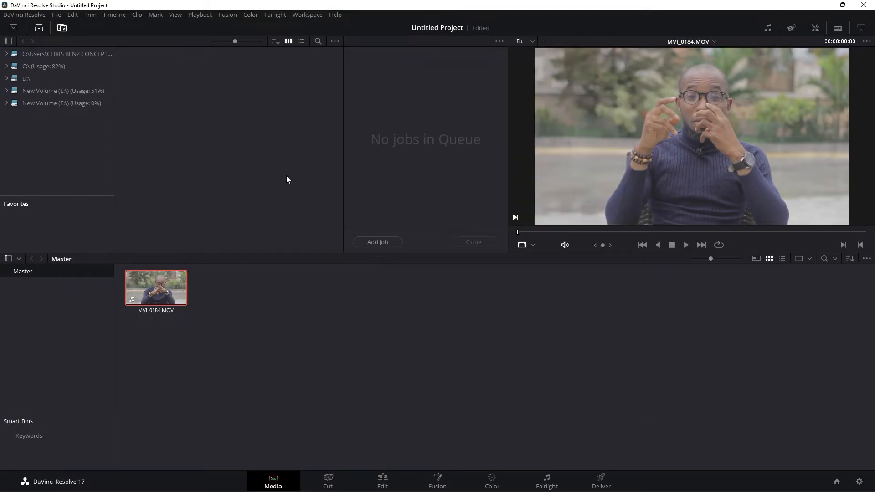
# - Create a new timeline named COLOR GRADE from the clip MVI_0184.MOV, using the project settings
pyautogui.rightClick(159, 289)
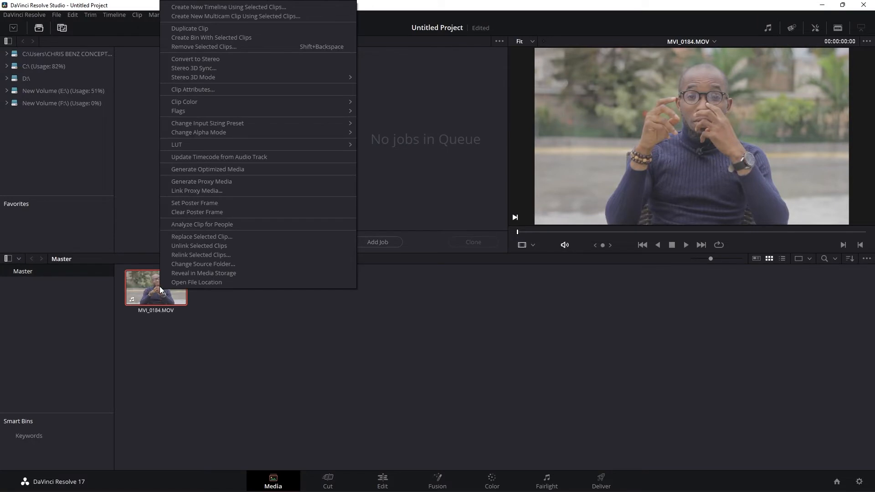
pyautogui.rightClick(147, 288)
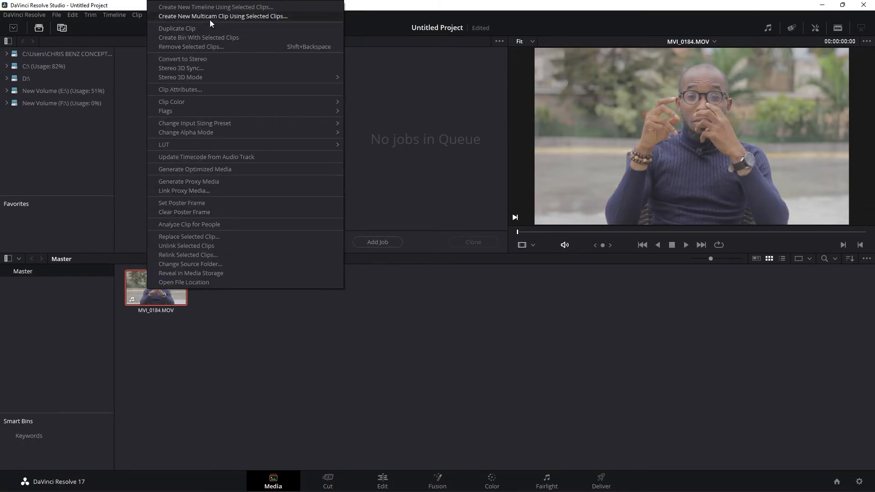
pyautogui.click(208, 7)
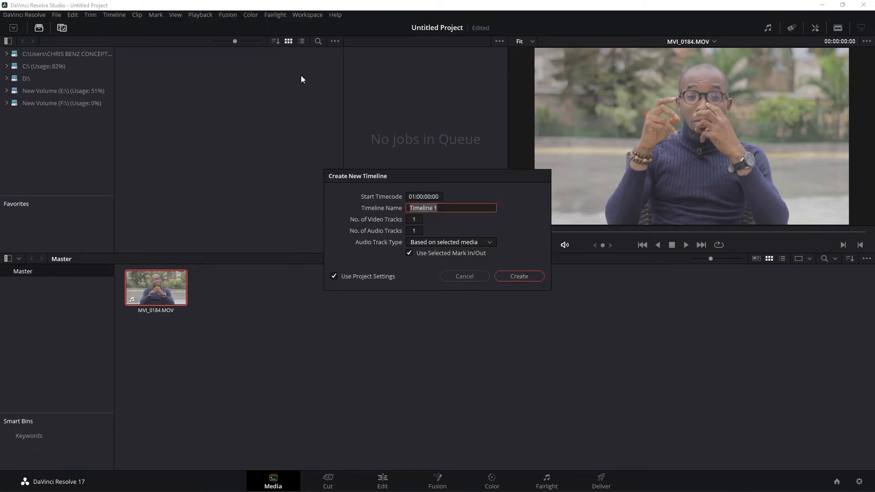
pyautogui.moveTo(426, 176); pyautogui.dragTo(377, 170)
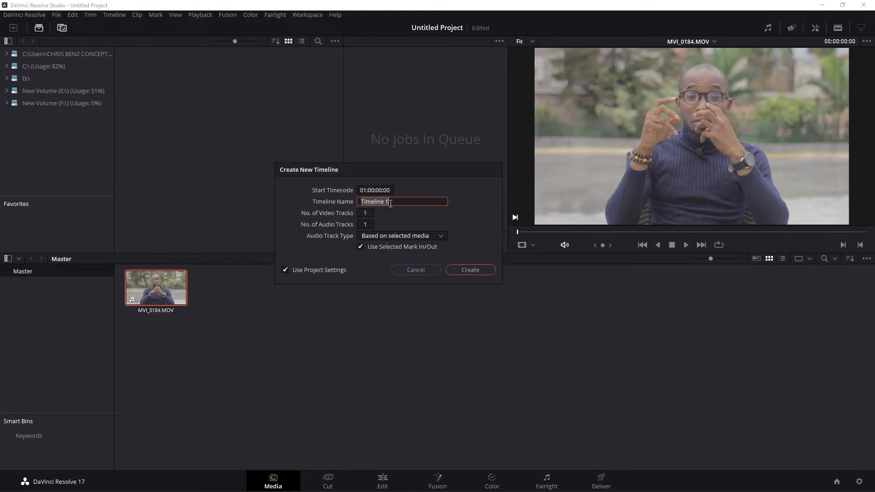
pyautogui.write('COLOR GRADE')
pyautogui.click(462, 272)
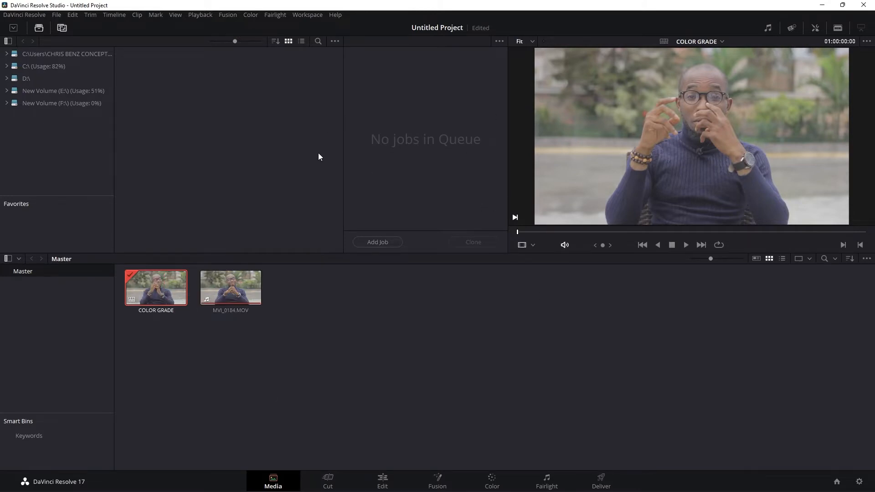
# - Examine the COLOR GRADE timeline on the Cut and Edit pages, scrubbing through the clip and reviewing its Inspector video properties
pyautogui.click(329, 480)
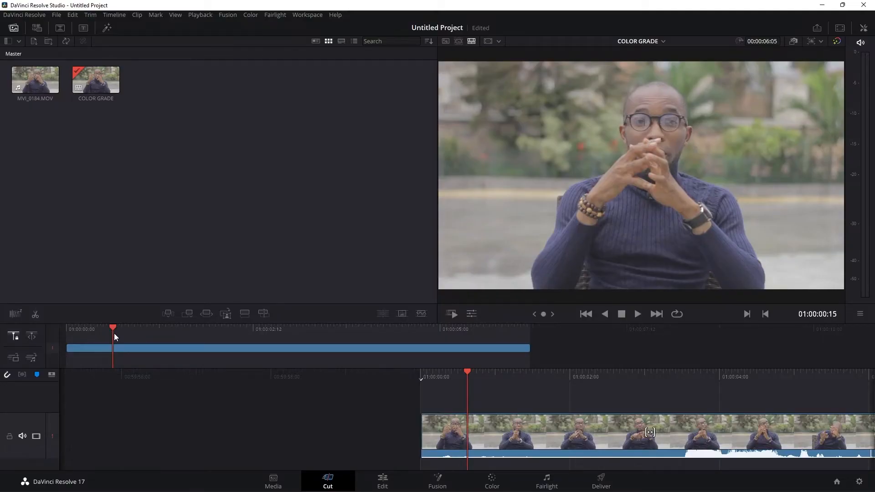
pyautogui.moveTo(113, 328); pyautogui.dragTo(157, 328)
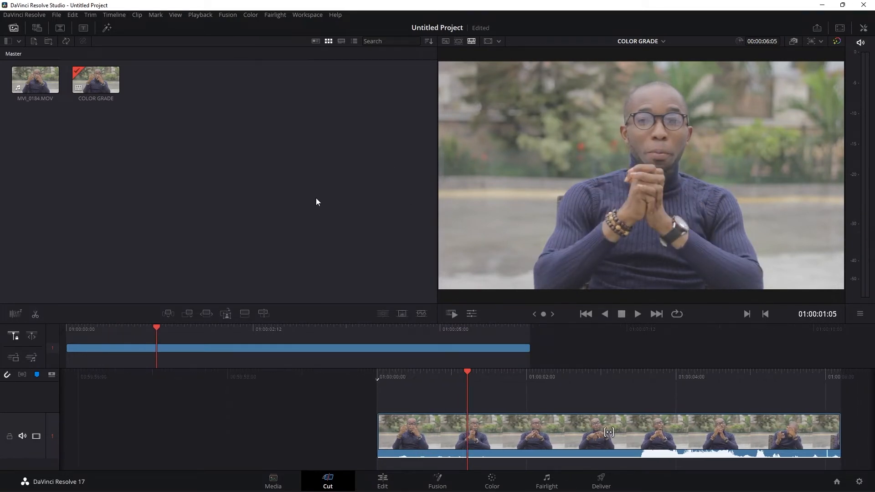
pyautogui.click(381, 483)
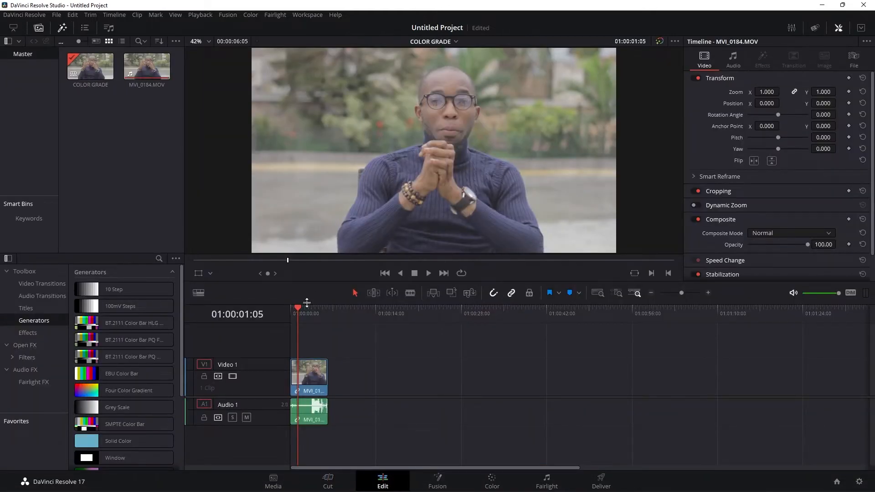
pyautogui.moveTo(297, 310); pyautogui.dragTo(296, 311)
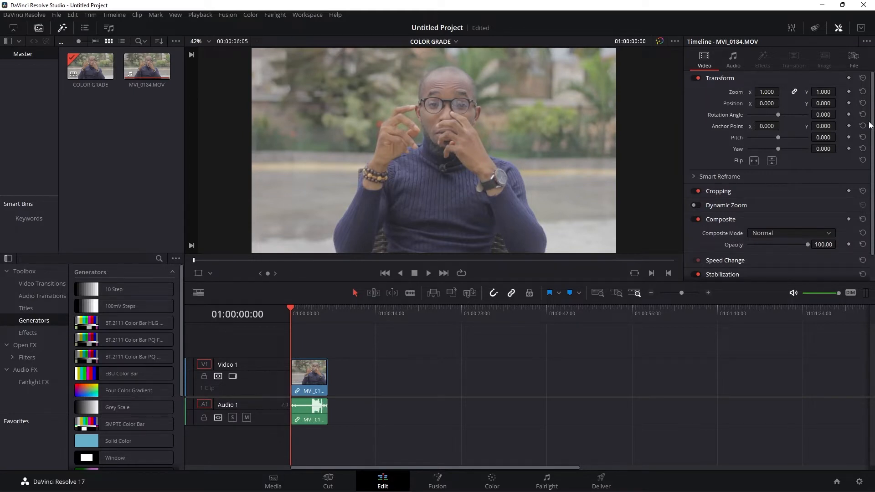
pyautogui.scroll(-2, 872, 124)
pyautogui.scroll(2, 779, 176)
# - Look over the clip on the Fusion, Color, Fairlight and Deliver pages, scrubbing through the timeline in Fairlight and Deliver
pyautogui.click(440, 478)
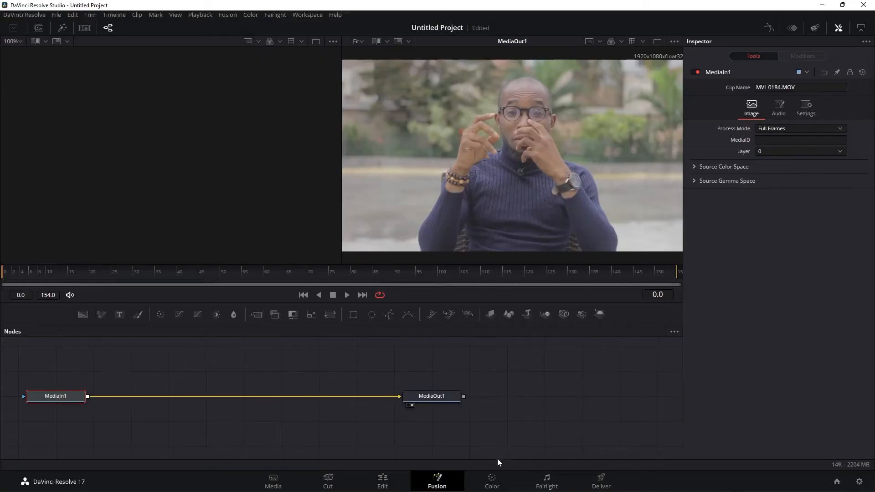
pyautogui.click(491, 481)
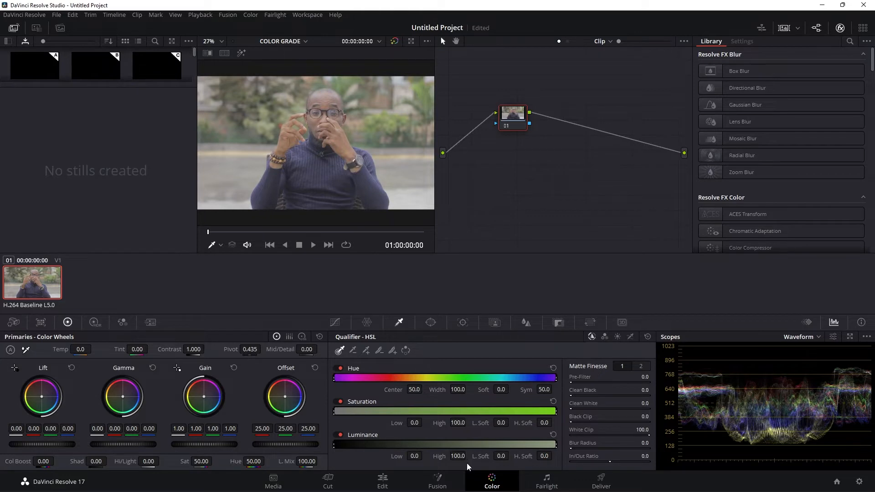
pyautogui.click(546, 484)
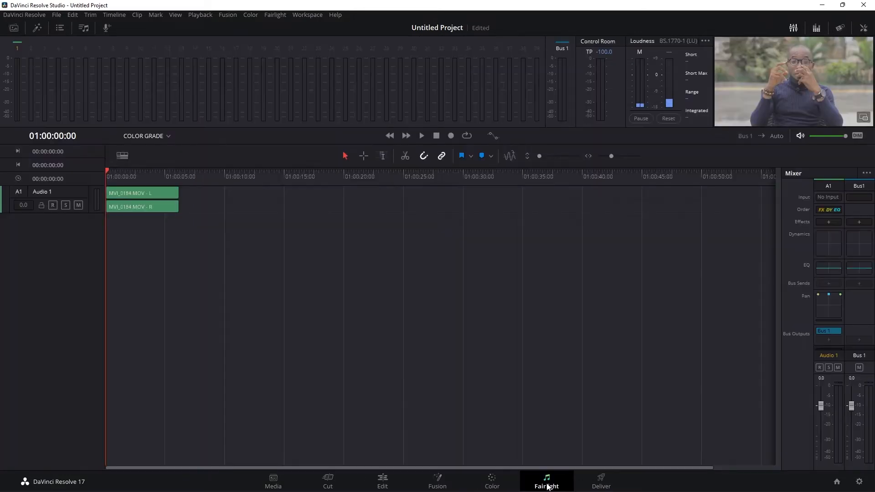
pyautogui.moveTo(108, 168); pyautogui.dragTo(124, 168)
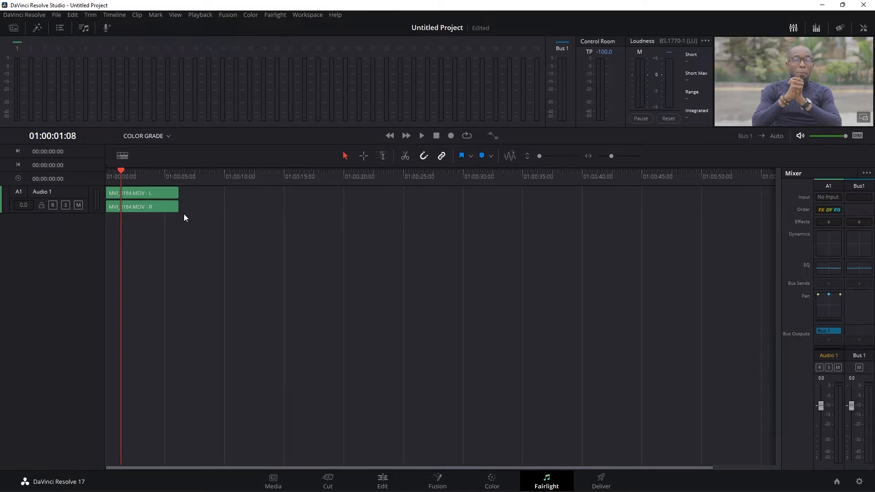
pyautogui.click(601, 479)
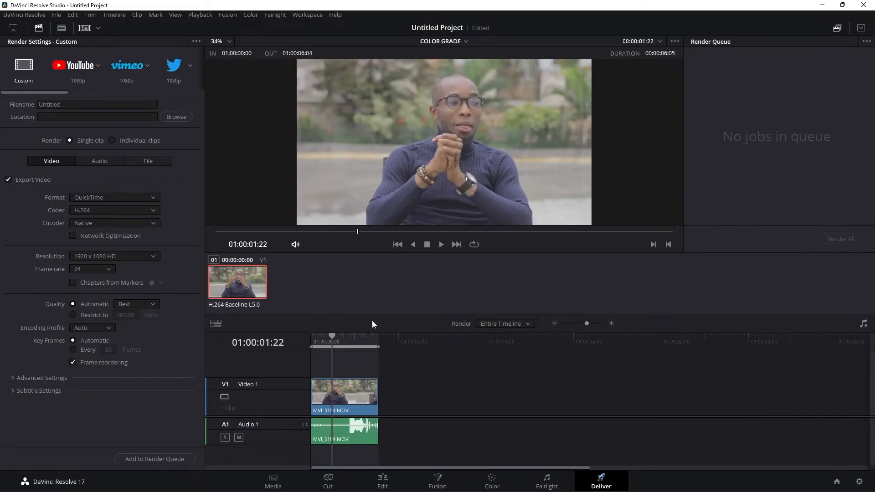
pyautogui.moveTo(332, 335); pyautogui.dragTo(327, 367)
# - Return to the Cut page and review the available export options without exporting anything
pyautogui.click(325, 481)
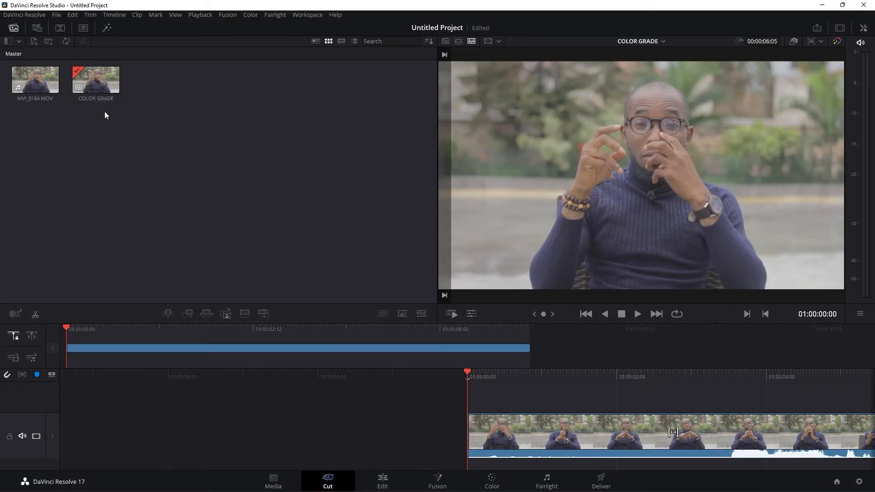
pyautogui.click(57, 15)
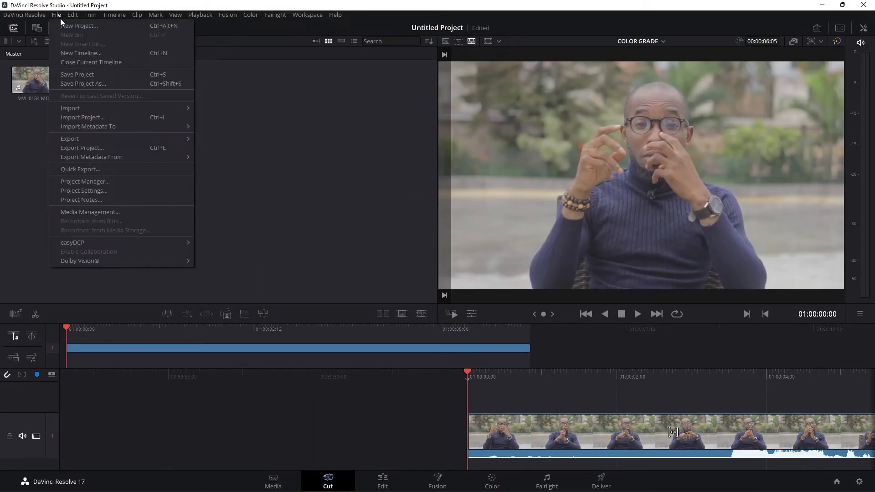
pyautogui.moveTo(80, 138)
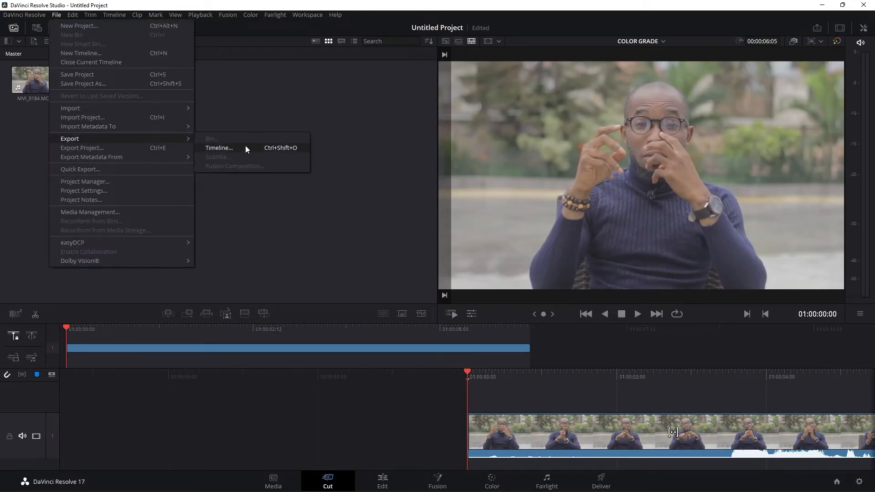
pyautogui.click(252, 195)
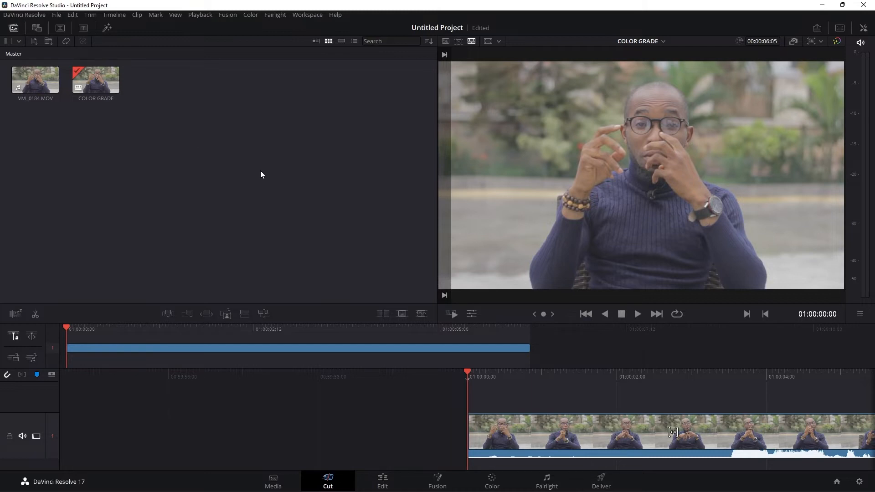
# - On the Deliver page, choose the H.264 Master render preset and name the output file COLOR
pyautogui.click(601, 481)
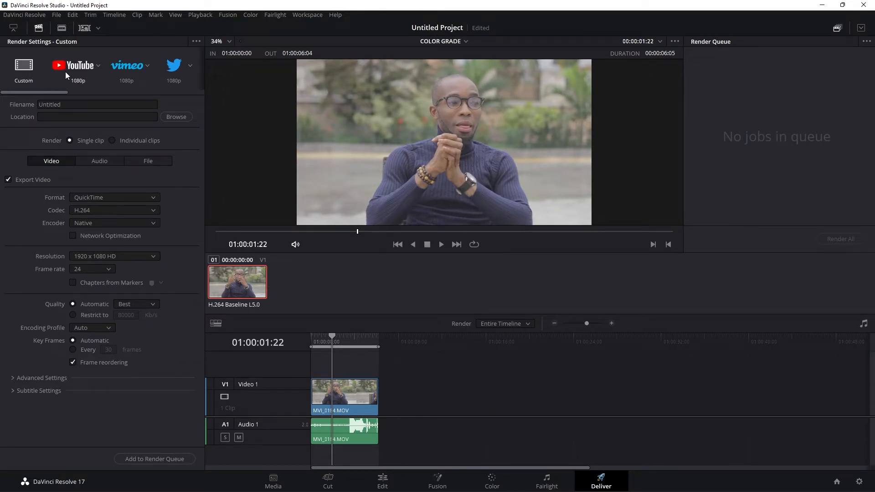
pyautogui.moveTo(56, 92); pyautogui.dragTo(120, 91)
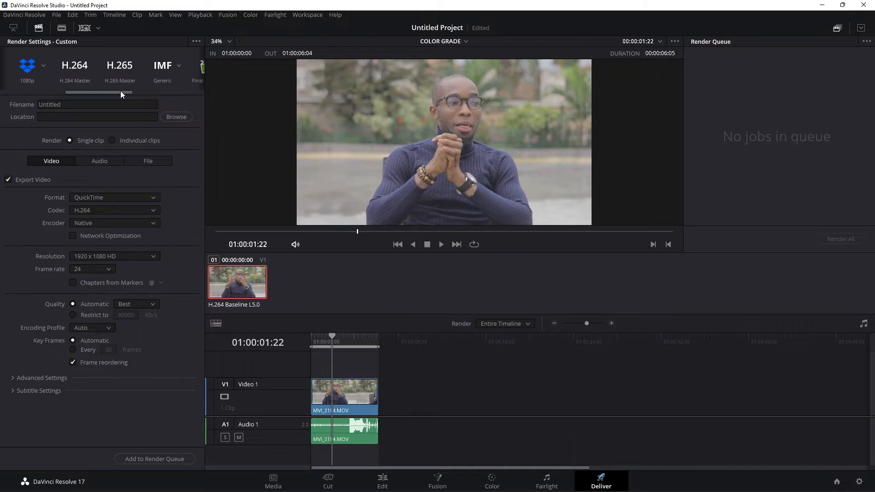
pyautogui.click(79, 70)
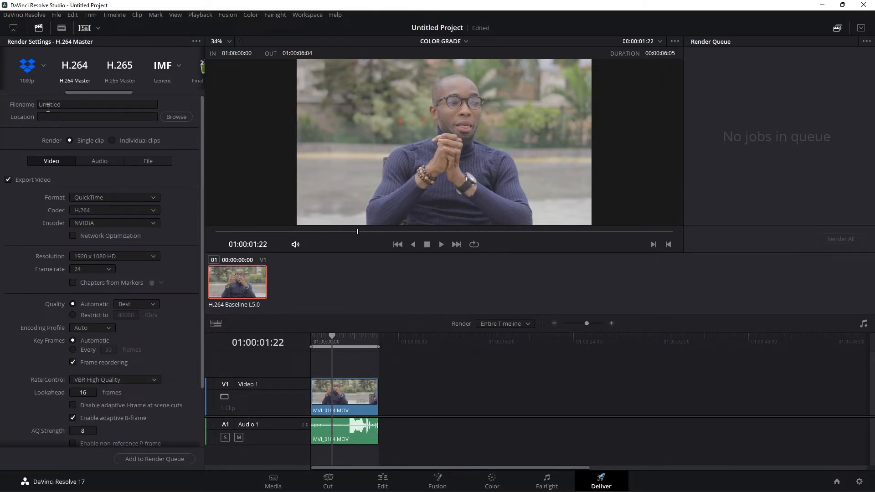
pyautogui.doubleClick(64, 103)
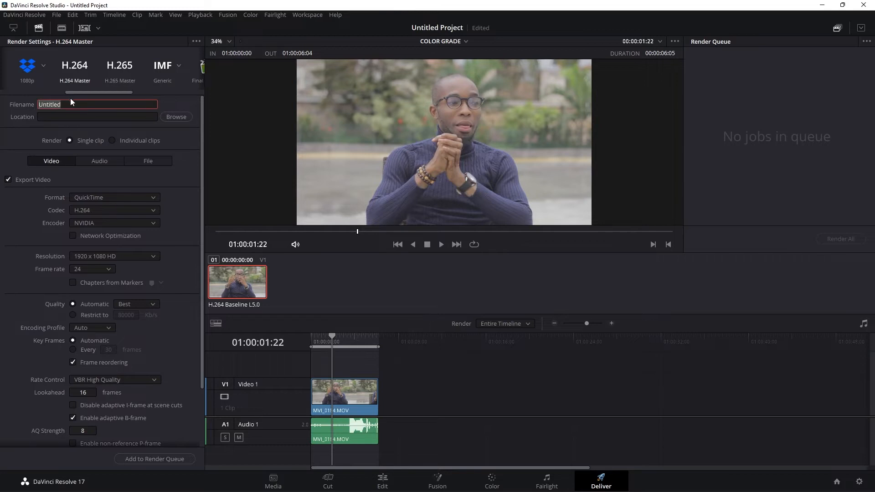
pyautogui.write('COLOR')
pyautogui.press('Return')
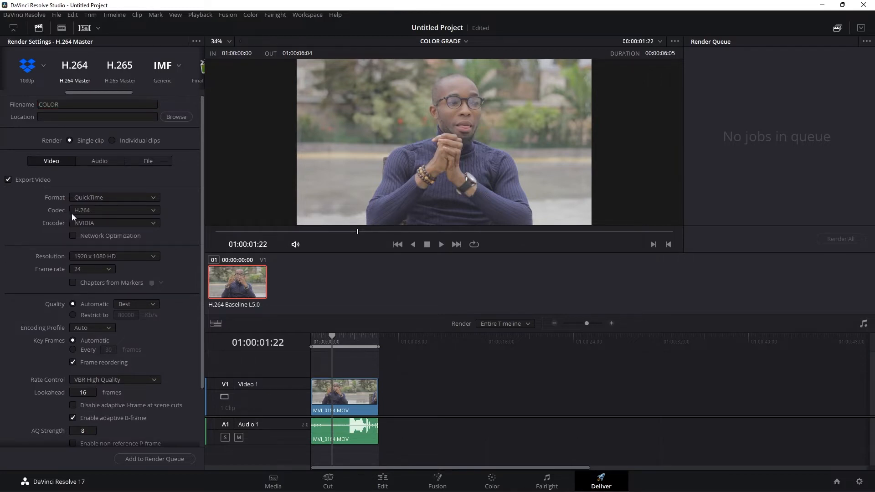
# - Set the render format to MP4 and keep the encoder on Native
pyautogui.click(113, 199)
pyautogui.click(92, 267)
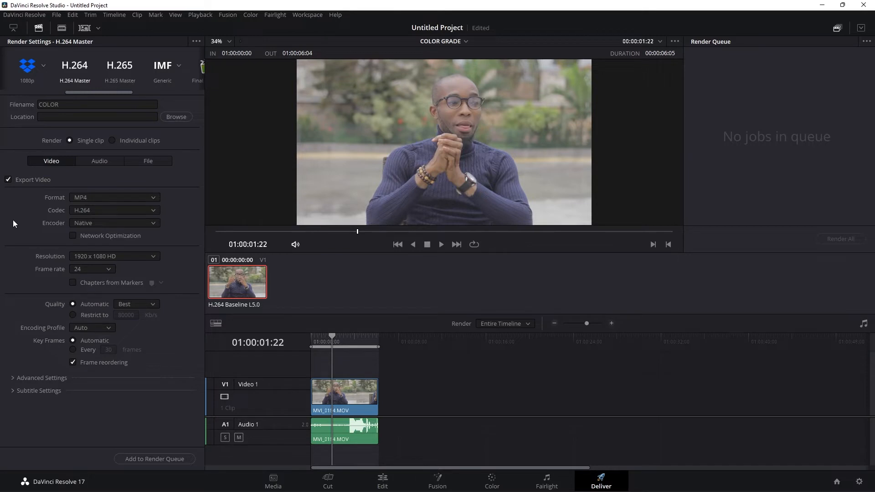
pyautogui.click(102, 222)
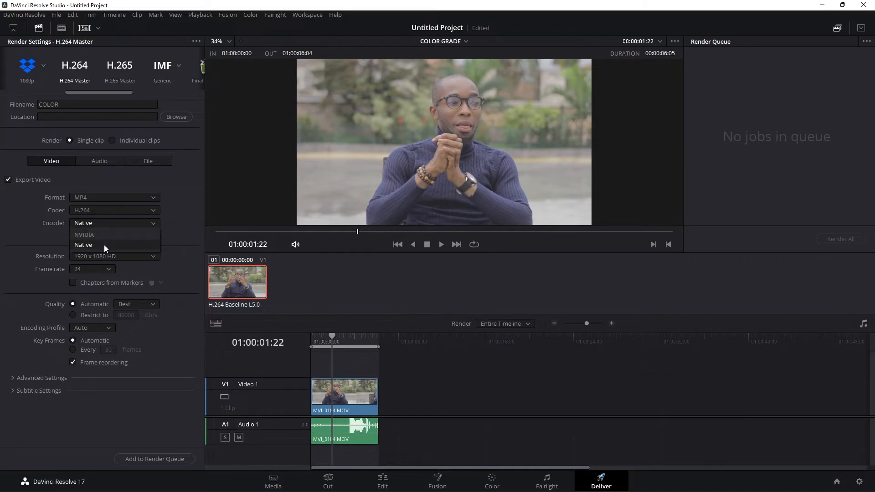
pyautogui.click(103, 244)
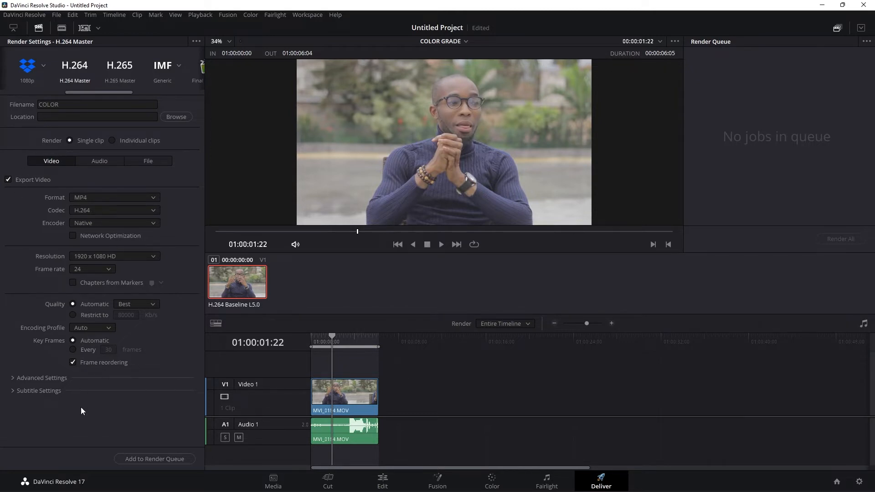
# - Add the COLOR job to the render queue with the Videos folder as destination, and render it
pyautogui.click(162, 457)
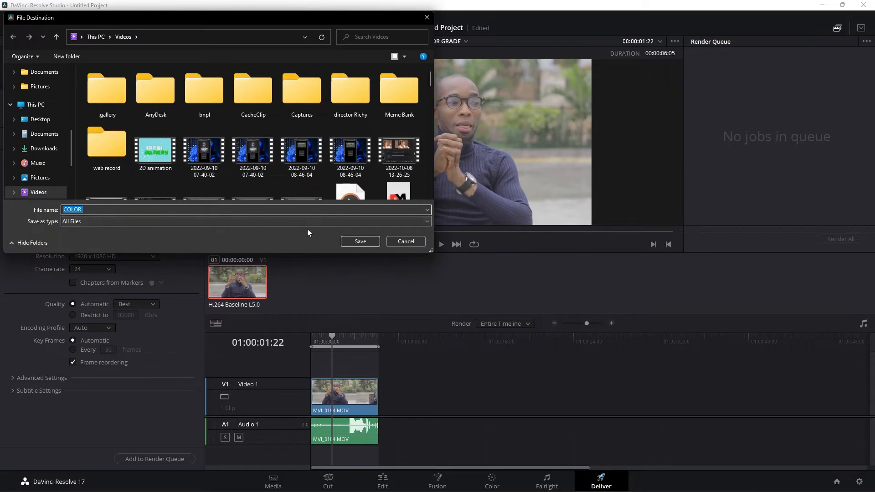
pyautogui.click(360, 242)
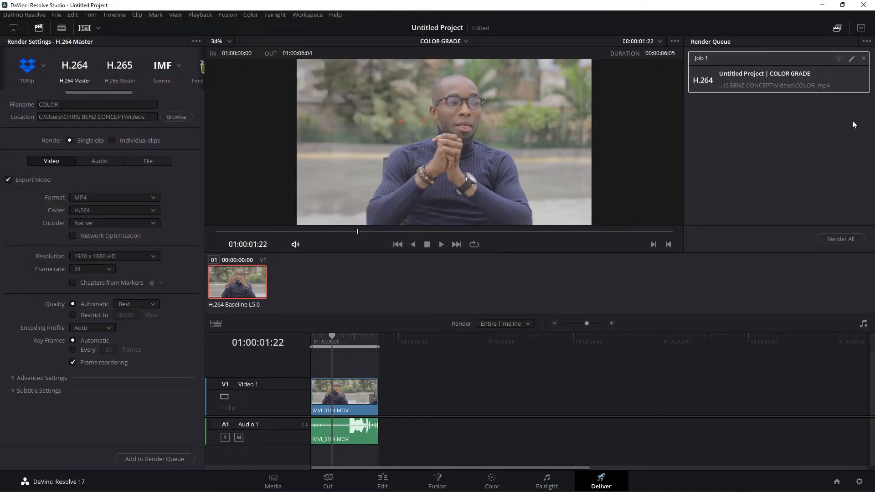
pyautogui.click(846, 239)
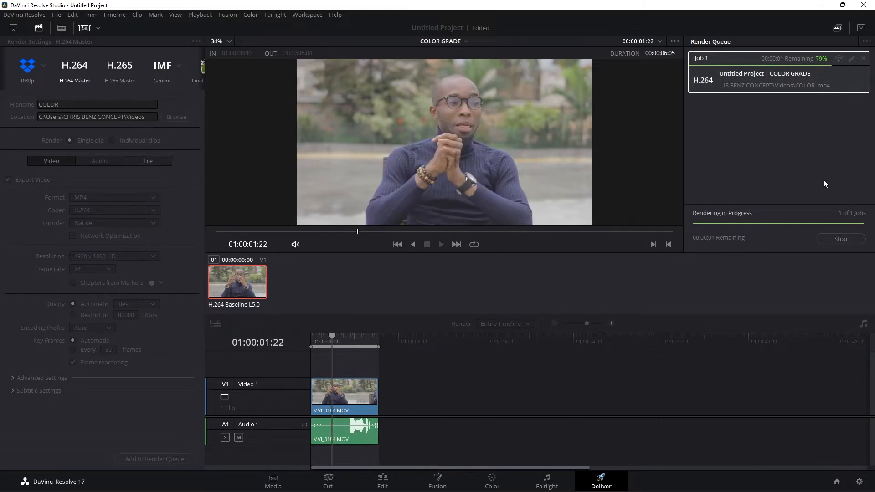
# - Switch to File Explorer, find the rendered COLOR file in the Videos folder, and return to DaVinci Resolve
pyautogui.click(291, 484)
pyautogui.click(358, 328)
pyautogui.scroll(-5, 536, 293)
pyautogui.scroll(6, 534, 291)
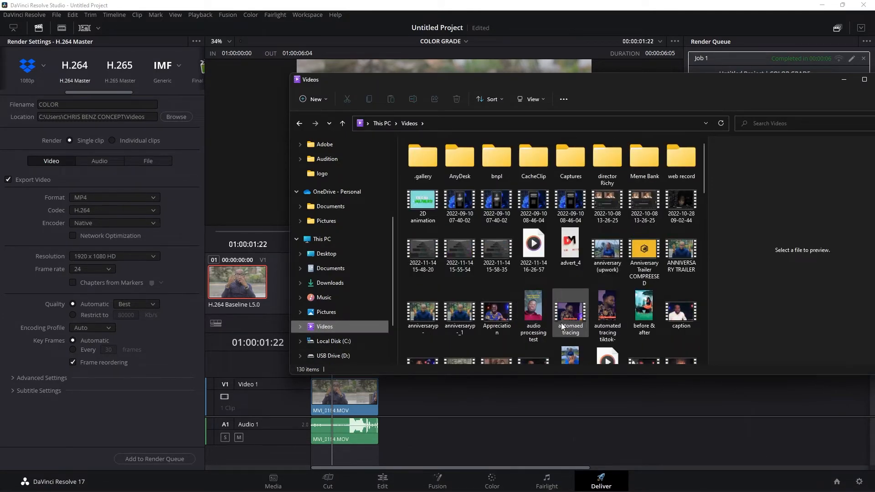
pyautogui.scroll(-3, 554, 315)
pyautogui.click(466, 230)
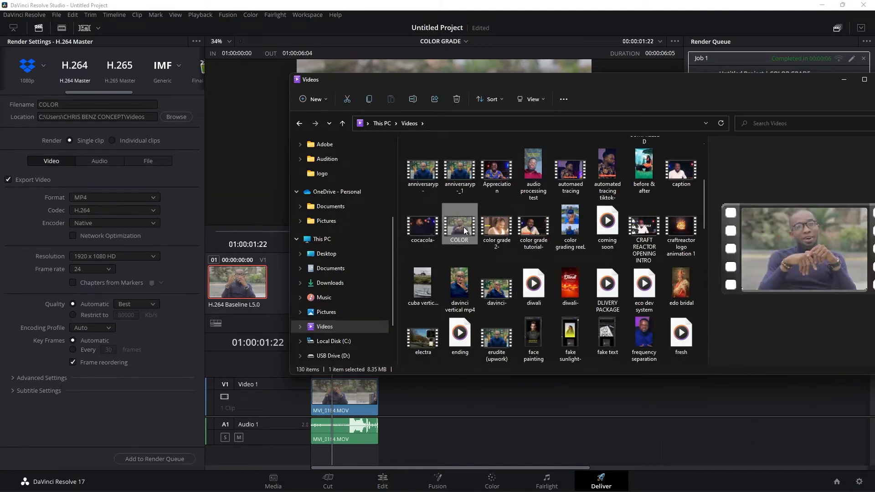
pyautogui.click(843, 80)
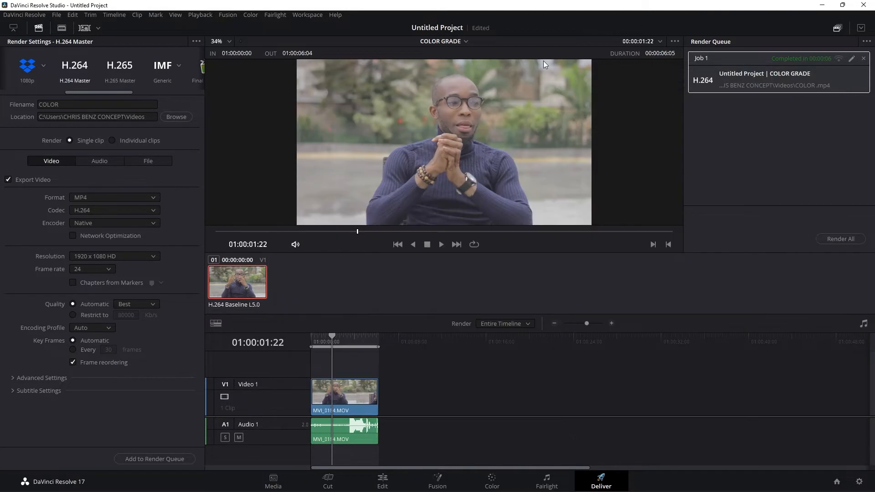
# - Open the Color page and hide the gallery to enlarge the viewer
pyautogui.click(491, 481)
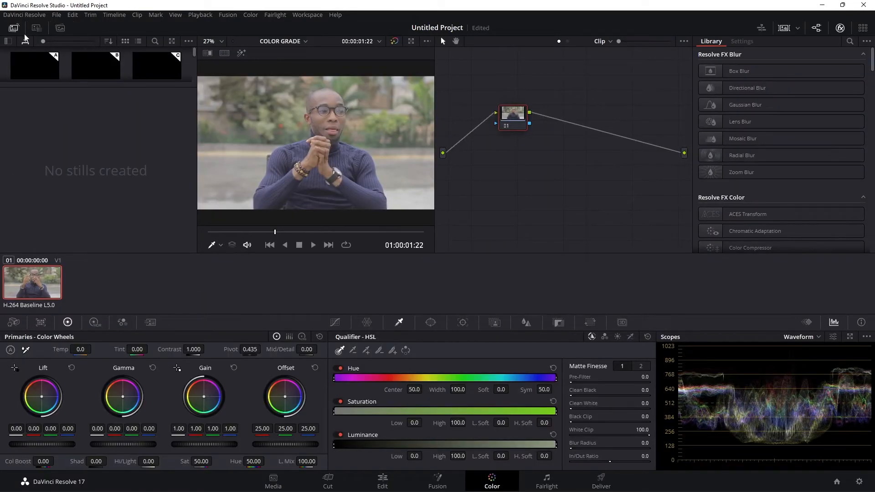
pyautogui.click(8, 41)
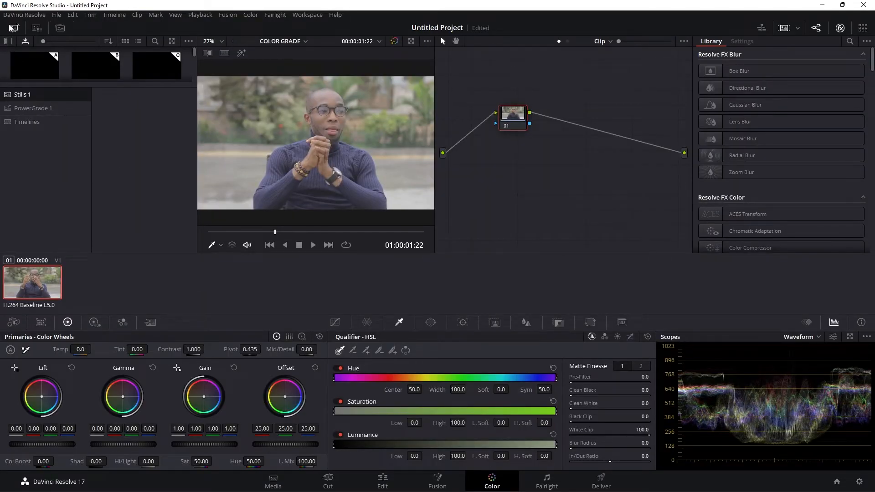
pyautogui.click(8, 41)
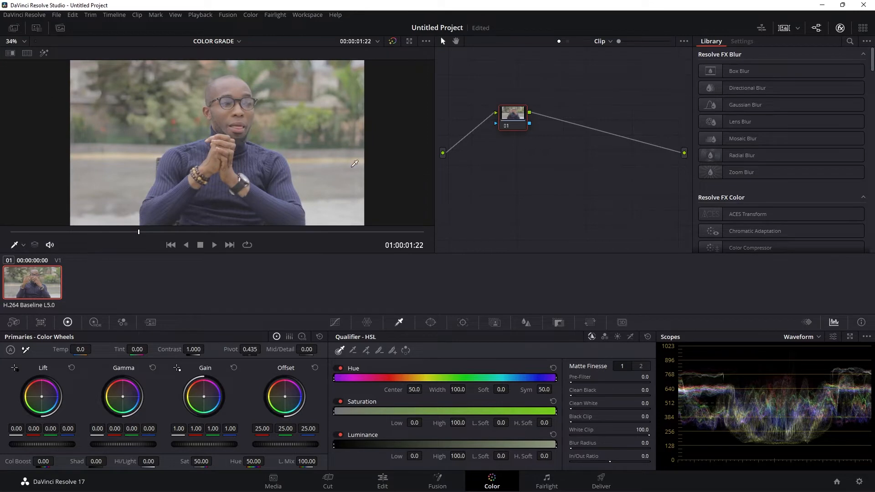
# - Widen the node editor and move node 01 close to the source input to make room for more nodes
pyautogui.moveTo(433, 123); pyautogui.dragTo(279, 112)
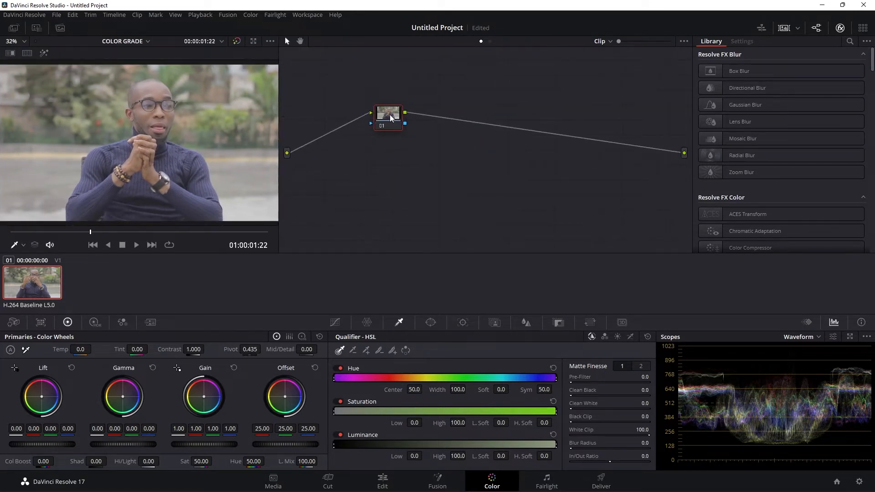
pyautogui.moveTo(389, 114); pyautogui.dragTo(313, 105)
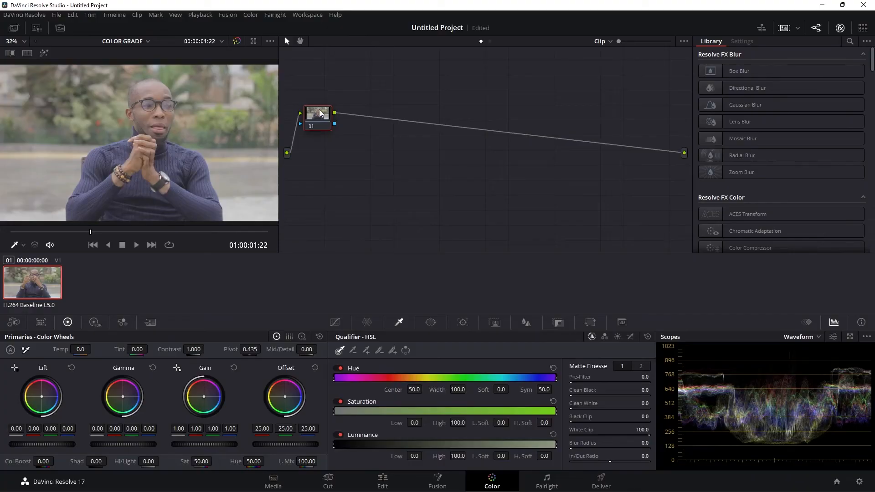
pyautogui.moveTo(318, 113); pyautogui.dragTo(319, 112)
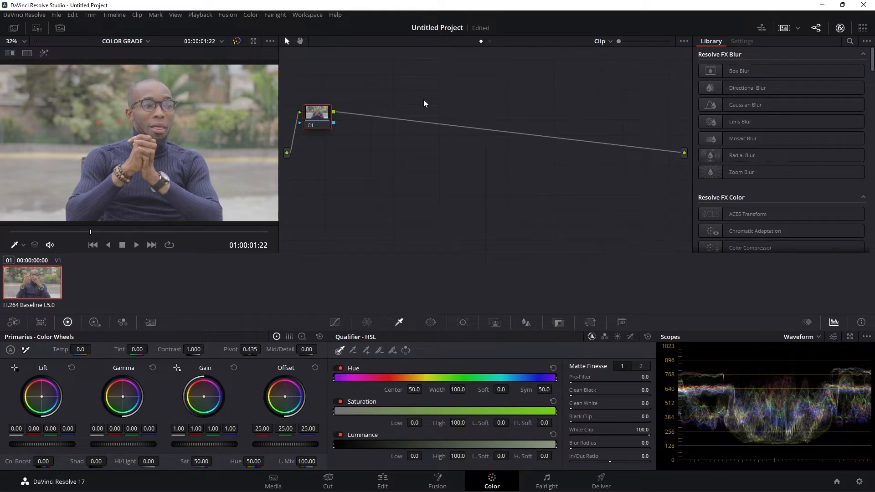
# - Add a serial node after node 01
pyautogui.rightClick(317, 116)
pyautogui.moveTo(344, 162)
pyautogui.click(420, 162)
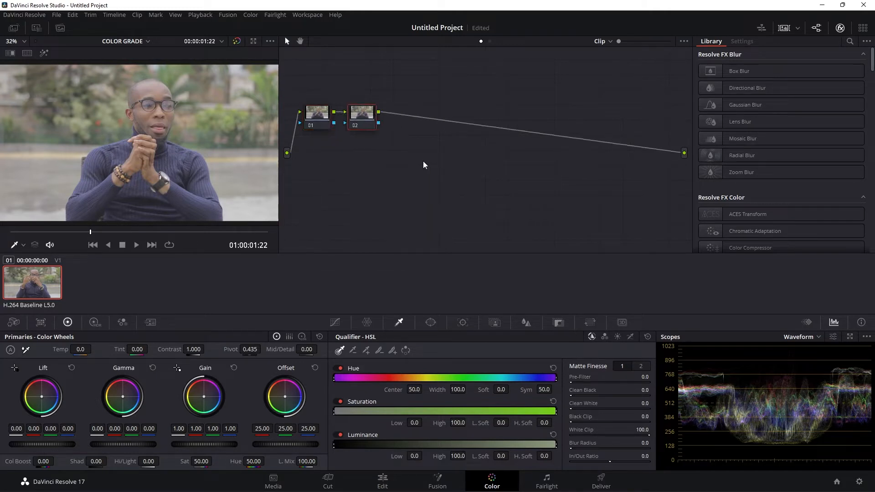
# - Add a parallel node to node 02, undo it, and delete node 02 so only node 01 is left
pyautogui.rightClick(368, 112)
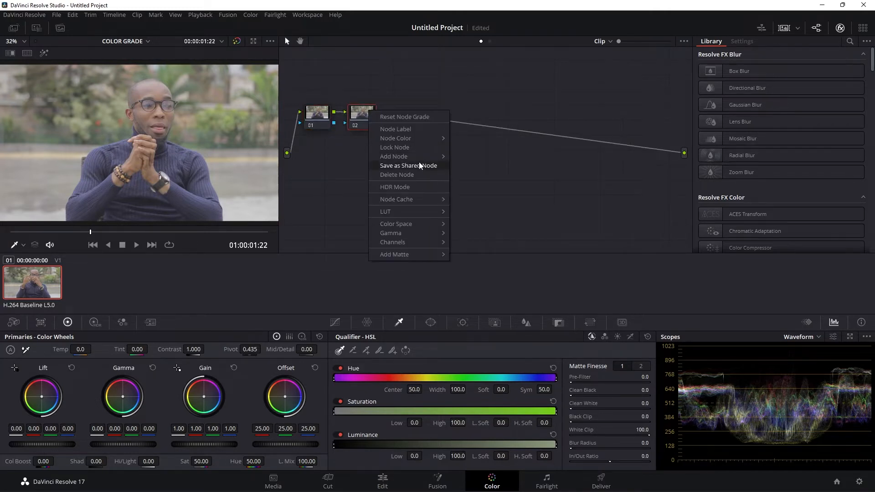
pyautogui.moveTo(409, 154)
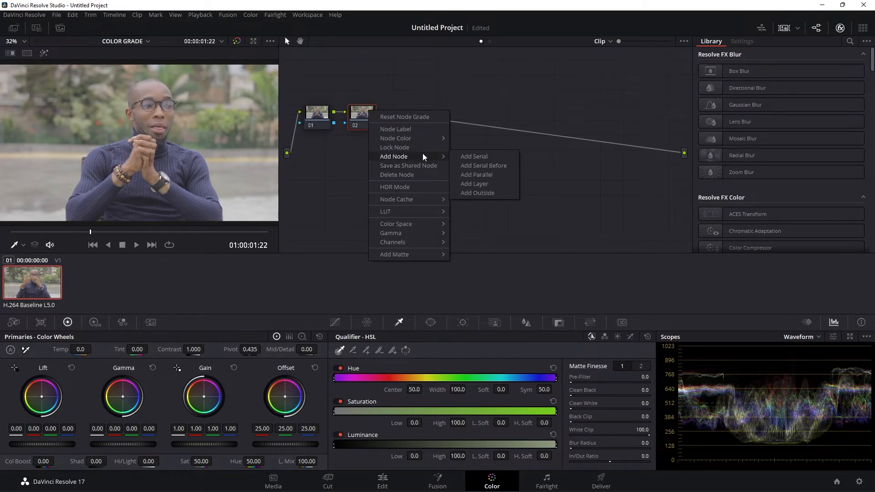
pyautogui.click(469, 173)
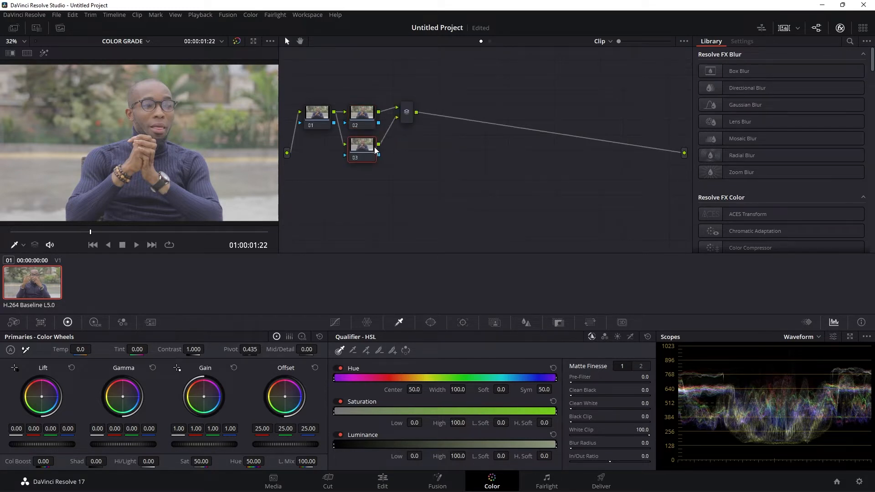
pyautogui.hotkey('ctrl', 'z')
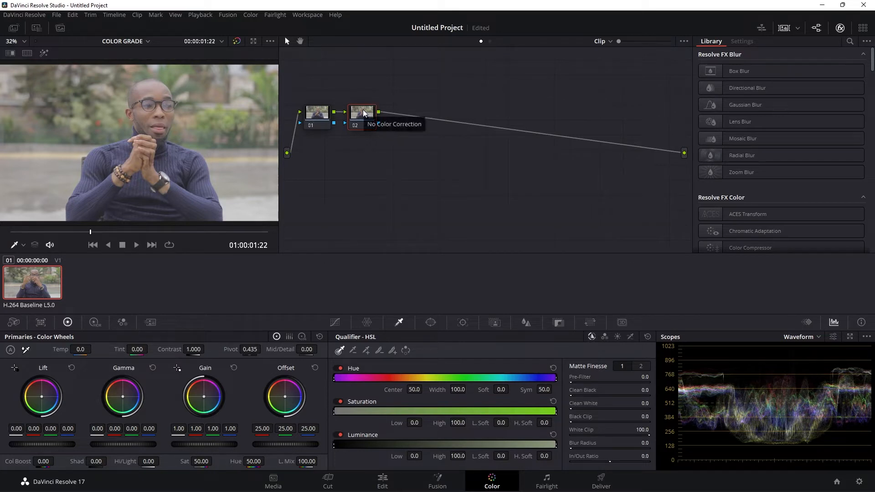
pyautogui.press('Delete')
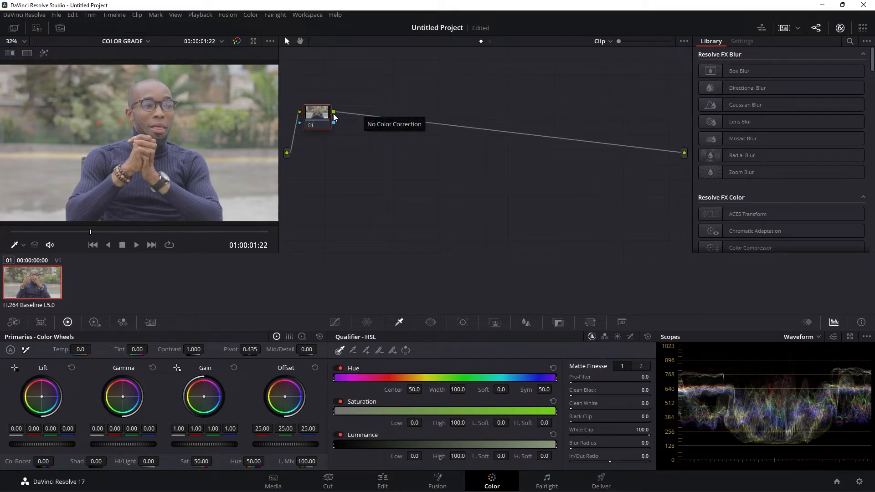
pyautogui.moveTo(321, 113); pyautogui.dragTo(319, 113)
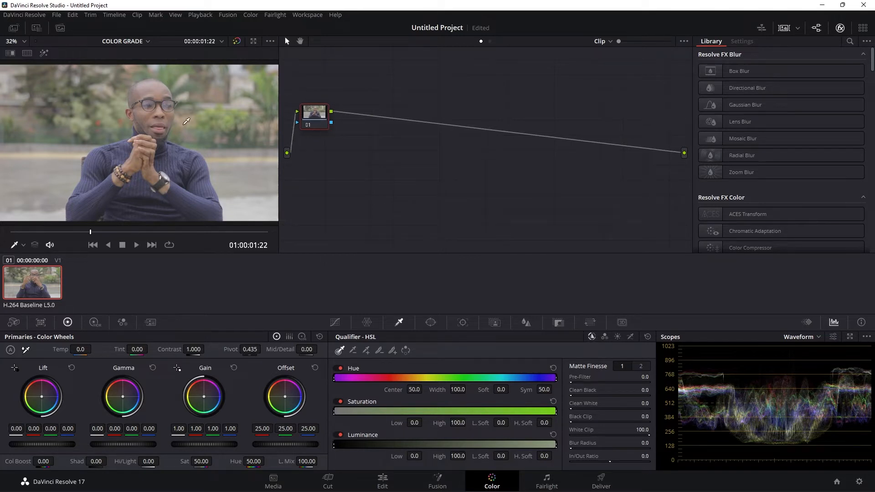
# - Show the scopes for the clip in a floating window and move it clear of the viewer
pyautogui.rightClick(204, 130)
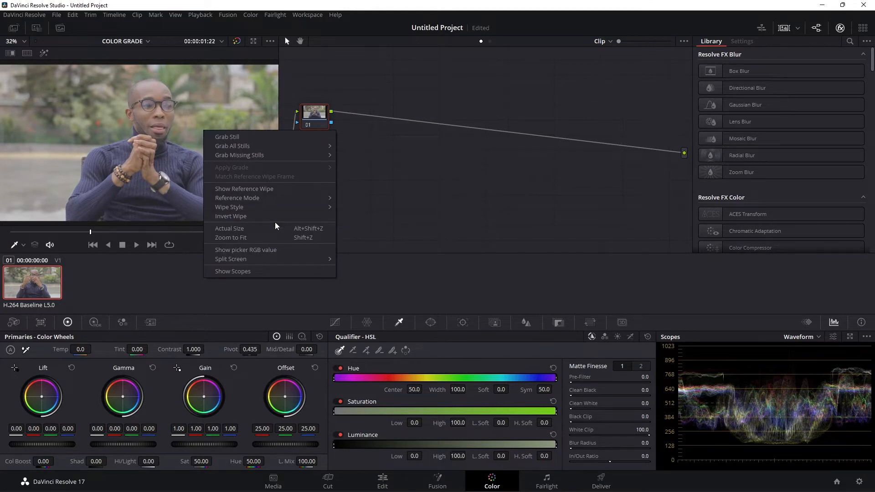
pyautogui.rightClick(220, 111)
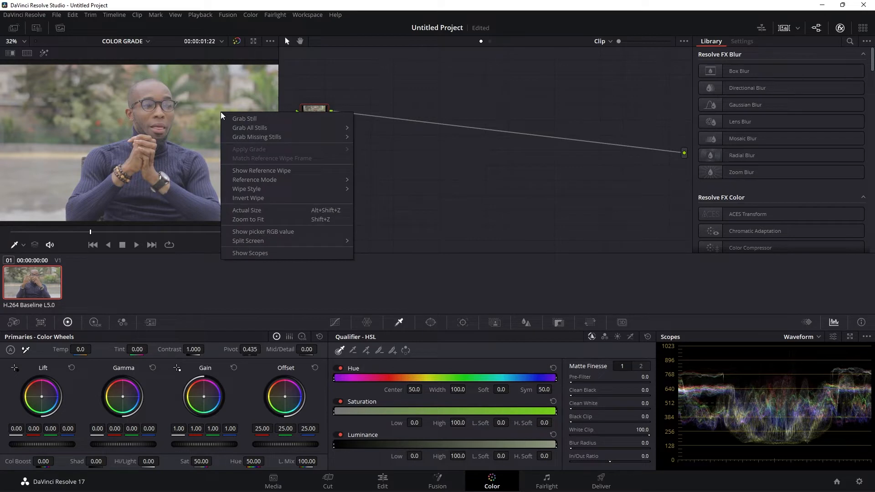
pyautogui.click(250, 253)
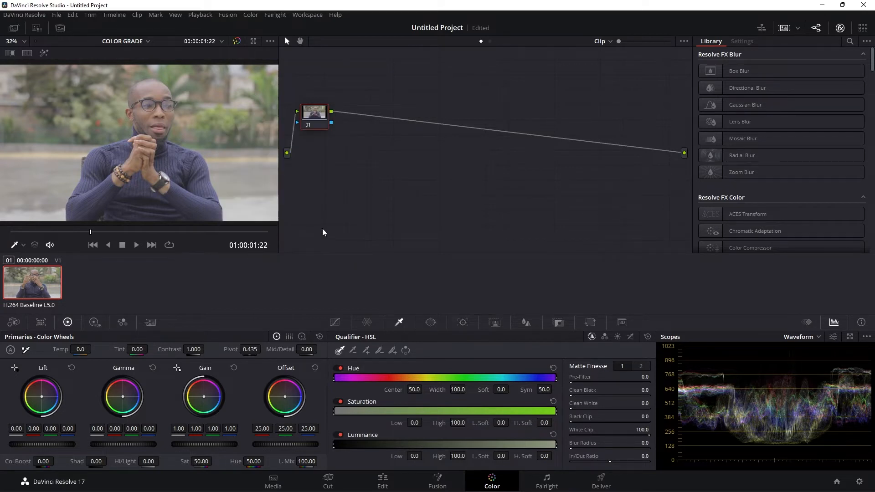
pyautogui.moveTo(330, 126); pyautogui.dragTo(574, 96)
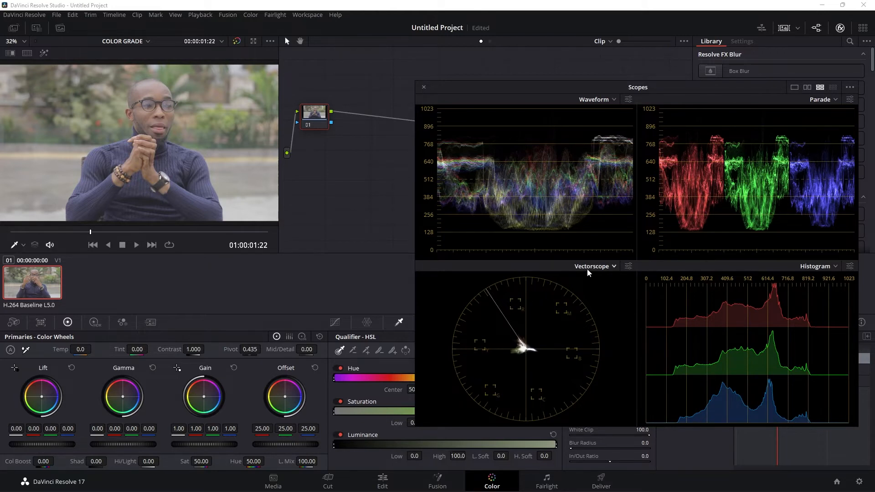
# - Turn the vectorscope's skin tone indicator off and back on in its display settings
pyautogui.click(627, 267)
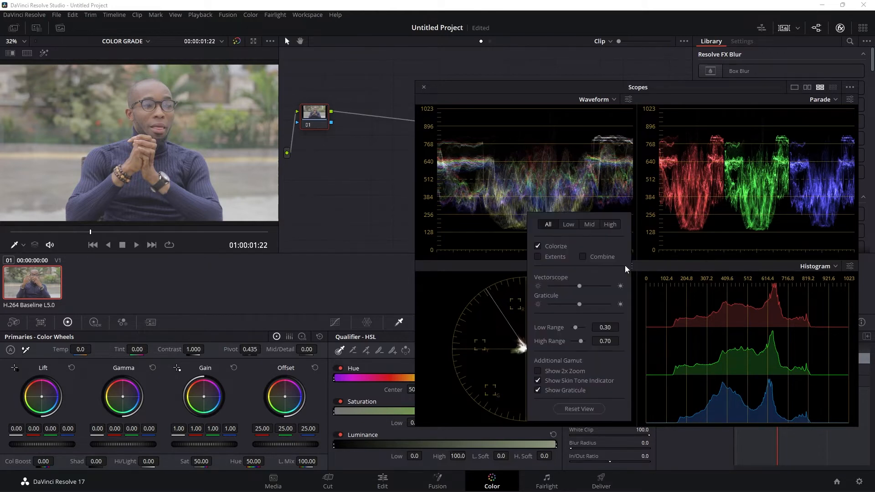
pyautogui.click(538, 380)
pyautogui.click(538, 381)
pyautogui.click(506, 273)
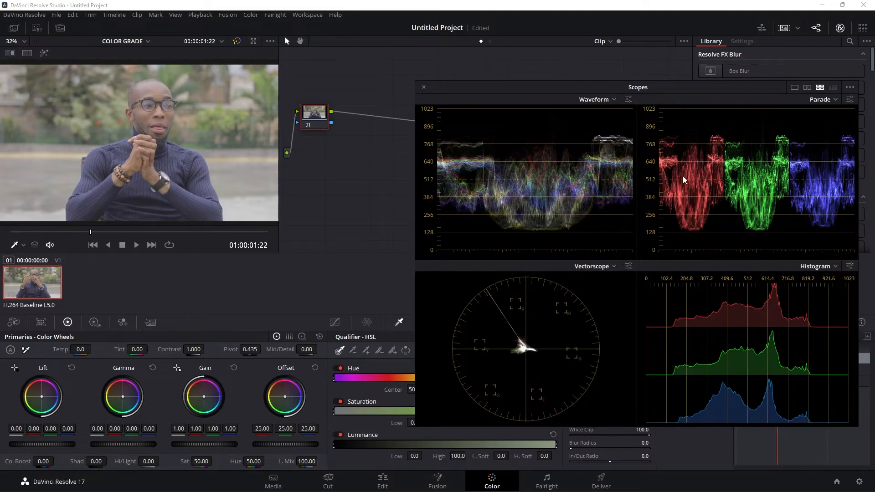
# - Examine the parade and histogram in the scopes window, repositioning it as needed, and close it
pyautogui.moveTo(712, 95); pyautogui.dragTo(674, 107)
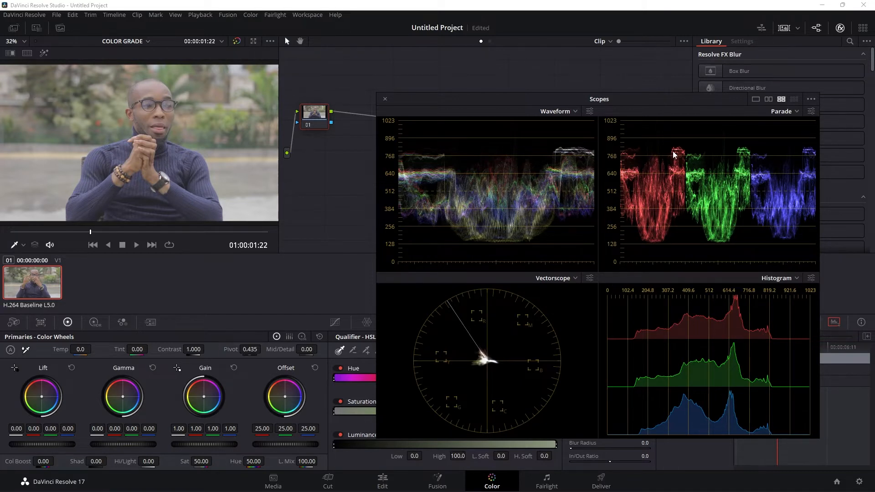
pyautogui.moveTo(531, 97); pyautogui.dragTo(525, 78)
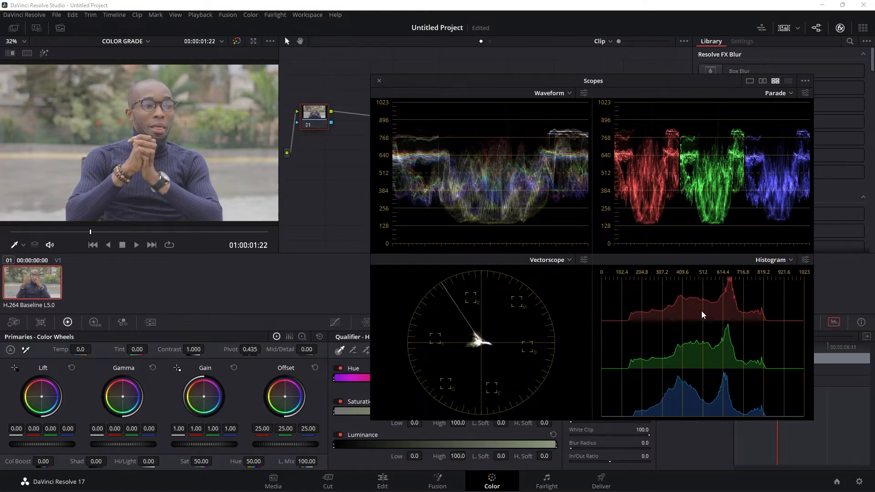
pyautogui.moveTo(573, 83); pyautogui.dragTo(641, 113)
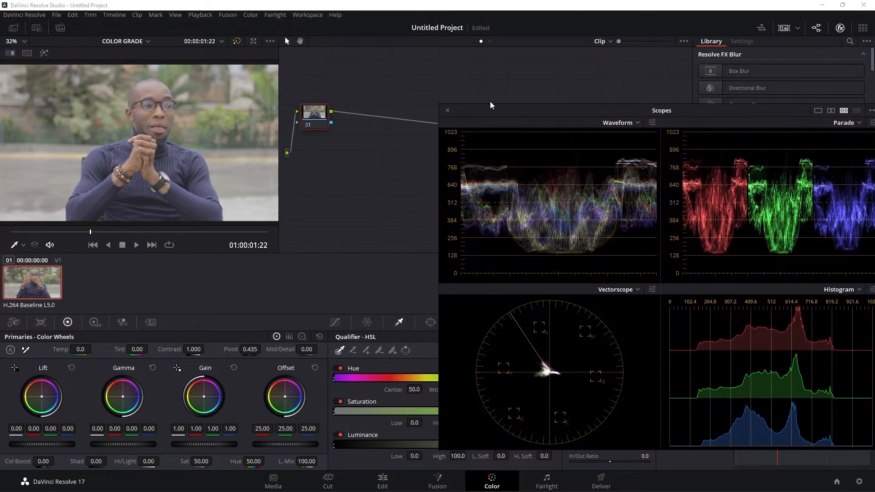
pyautogui.click(447, 111)
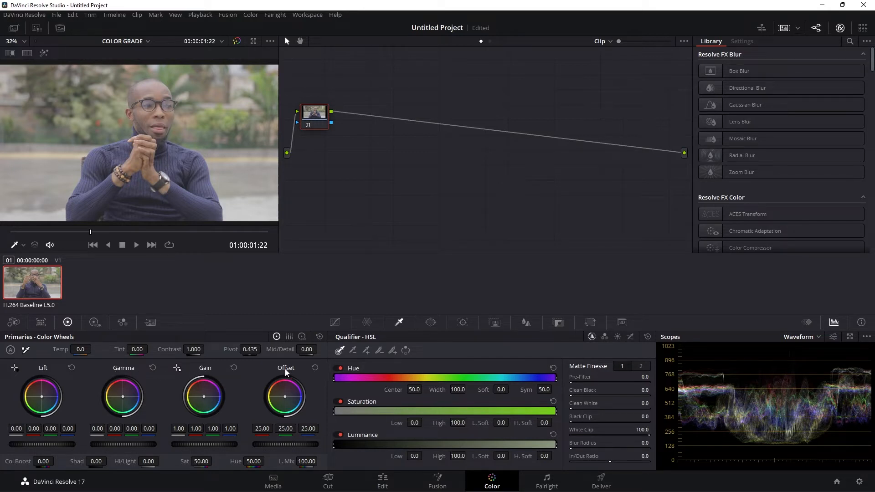
# - Compare the primaries Log Wheels with the Color Wheels, switching between them and finishing on the Color Wheels
pyautogui.click(302, 337)
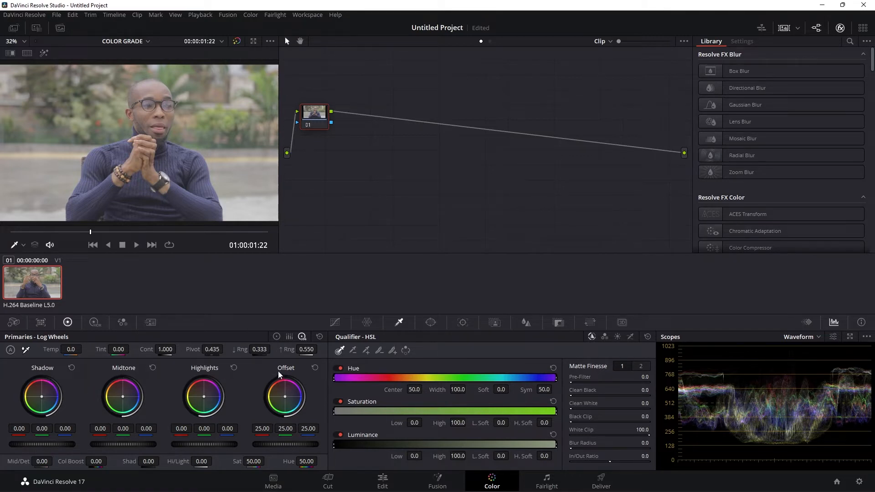
pyautogui.click(276, 337)
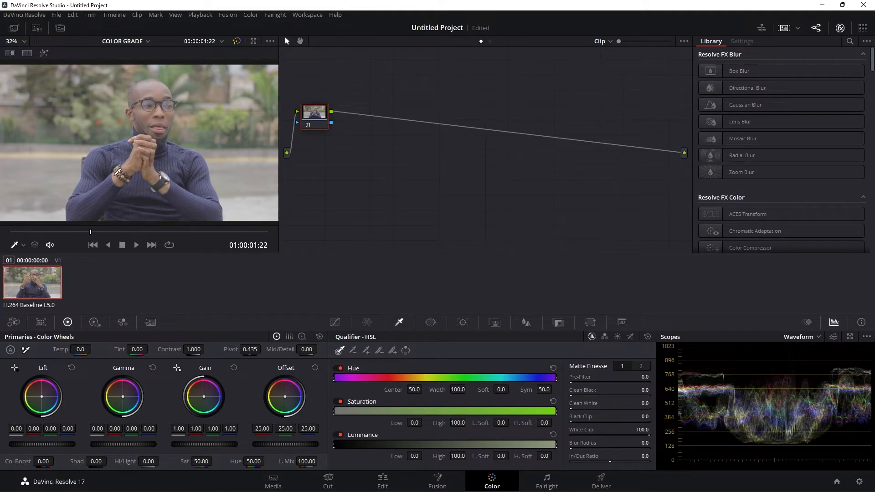
pyautogui.click(300, 336)
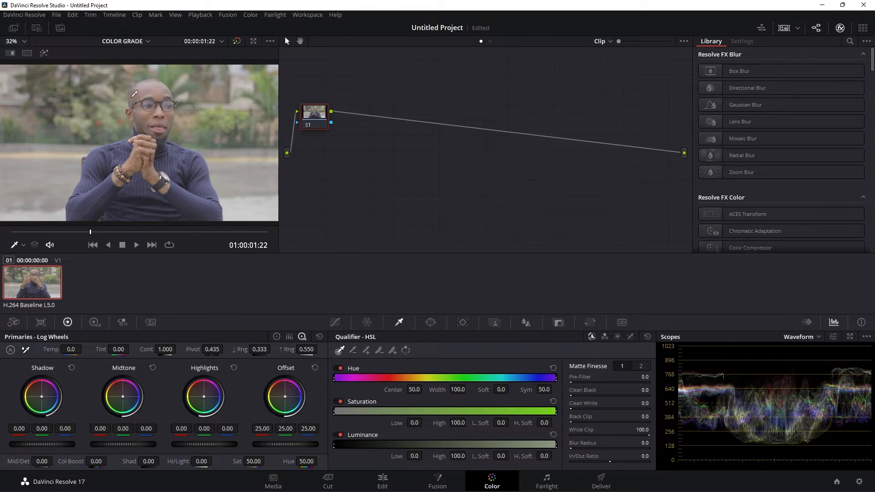
pyautogui.click(276, 337)
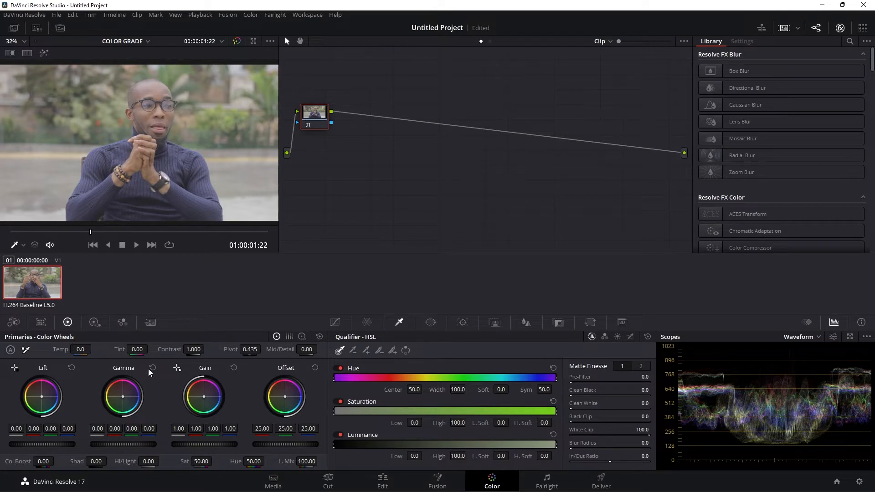
pyautogui.click(302, 336)
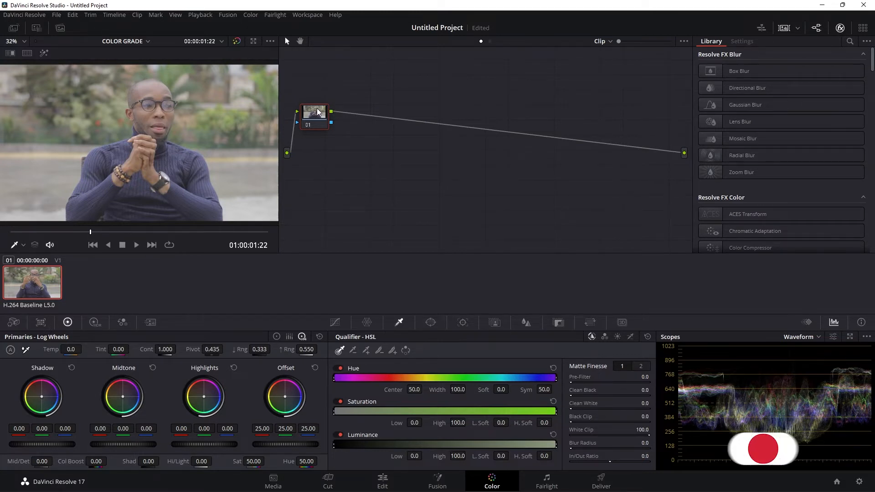
pyautogui.moveTo(315, 114); pyautogui.dragTo(316, 115)
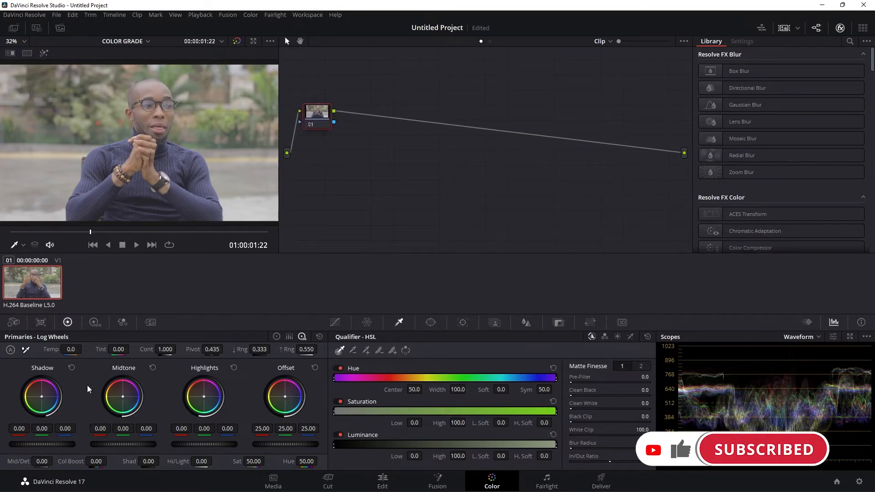
pyautogui.click(277, 337)
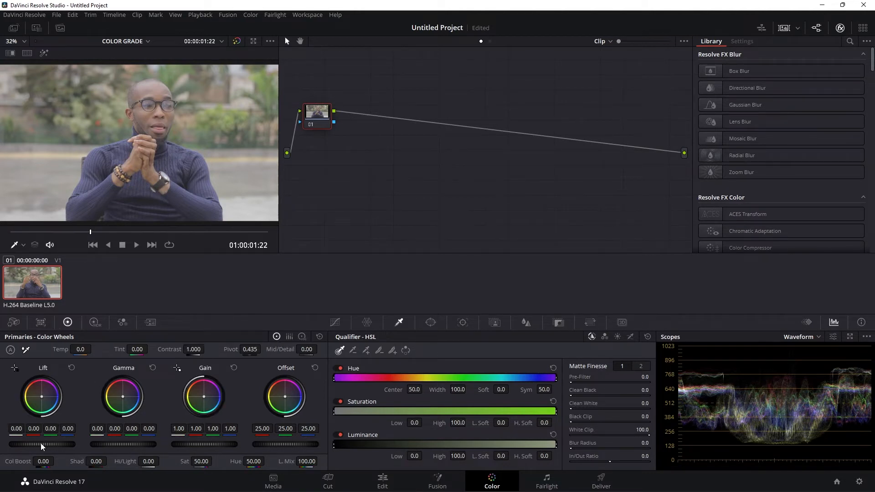
pyautogui.click(301, 337)
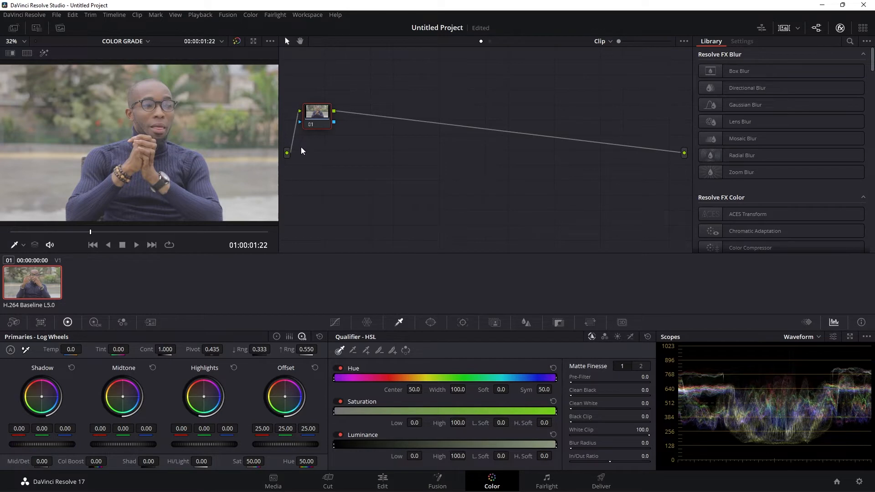
pyautogui.click(273, 338)
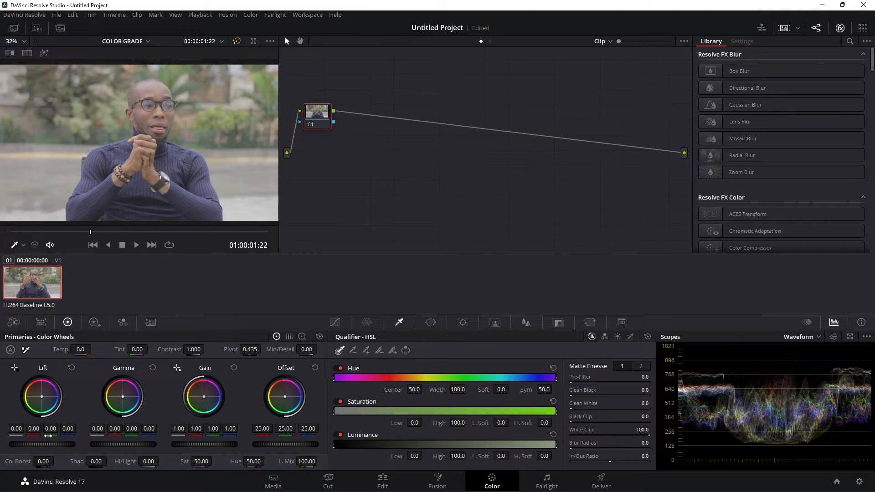
# - Lower the master Lift of node 01 to -0.07 and show the floating scopes window beside the viewer
pyautogui.moveTo(48, 444); pyautogui.dragTo(29, 444)
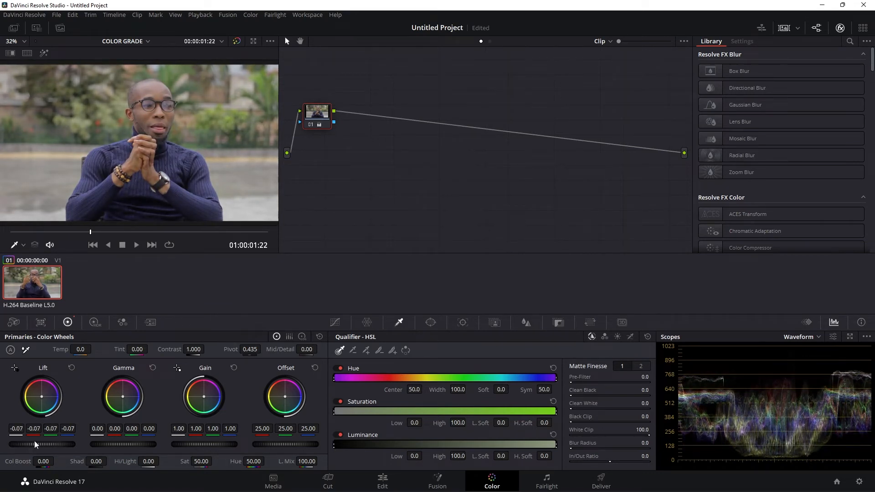
pyautogui.rightClick(251, 203)
pyautogui.click(302, 346)
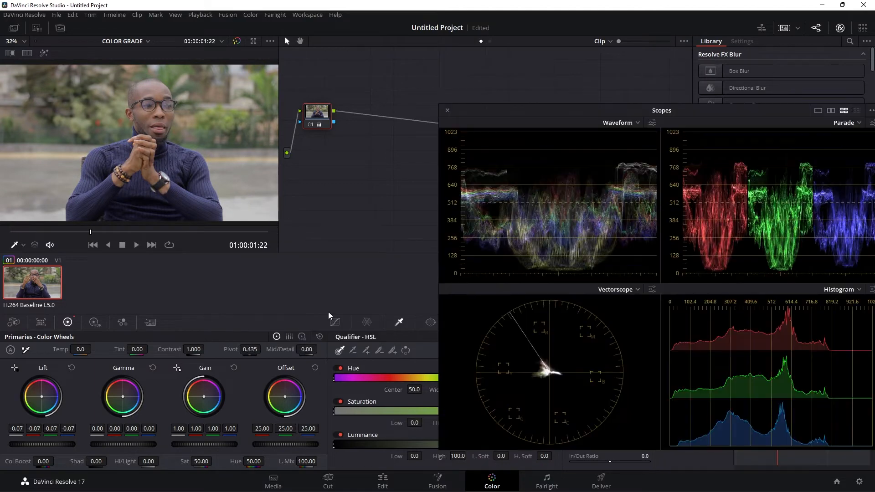
pyautogui.moveTo(544, 114); pyautogui.dragTo(515, 80)
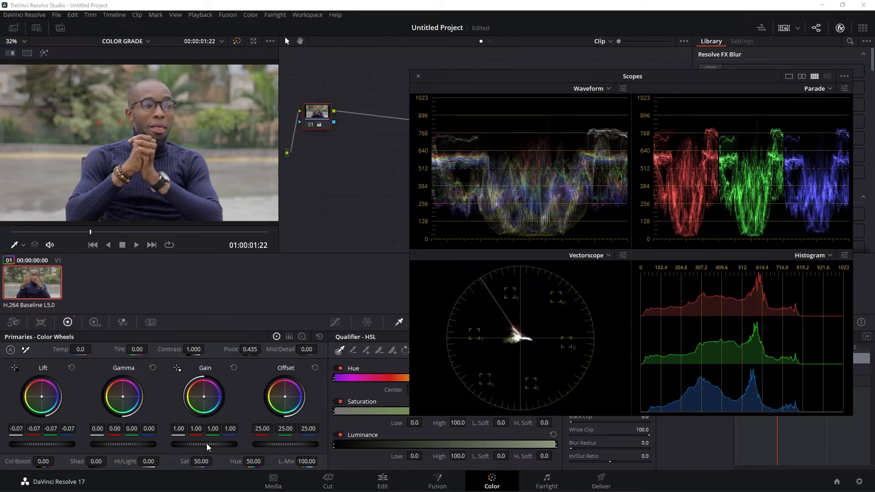
# - Raise the master Gain of node 01 to 1.17 and lower its master Lift to -0.15
pyautogui.moveTo(206, 444); pyautogui.dragTo(230, 444)
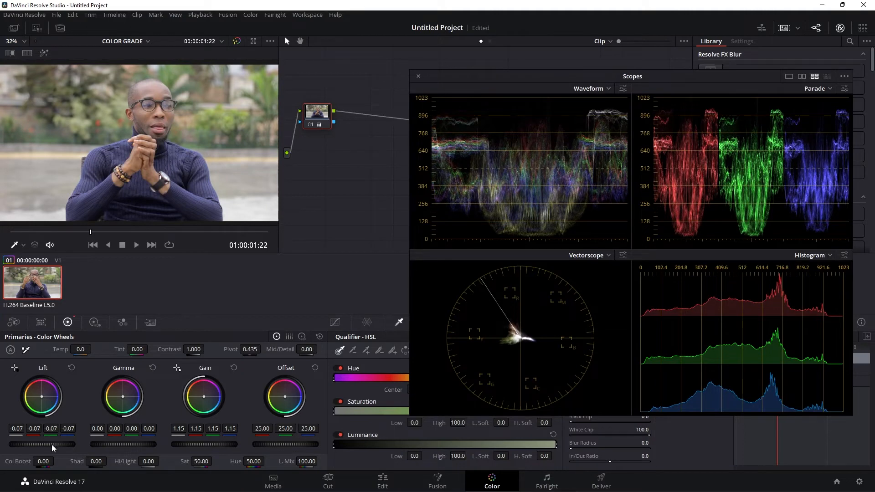
pyautogui.moveTo(54, 444); pyautogui.dragTo(29, 444)
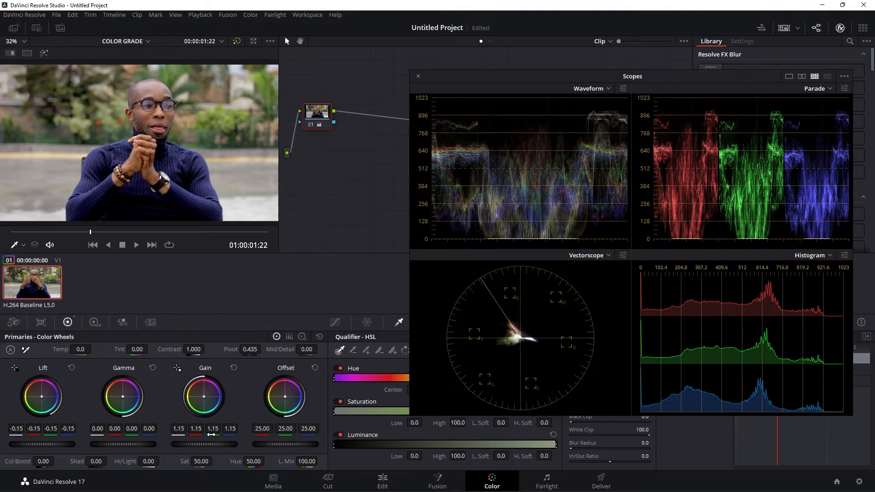
pyautogui.moveTo(211, 444); pyautogui.dragTo(213, 444)
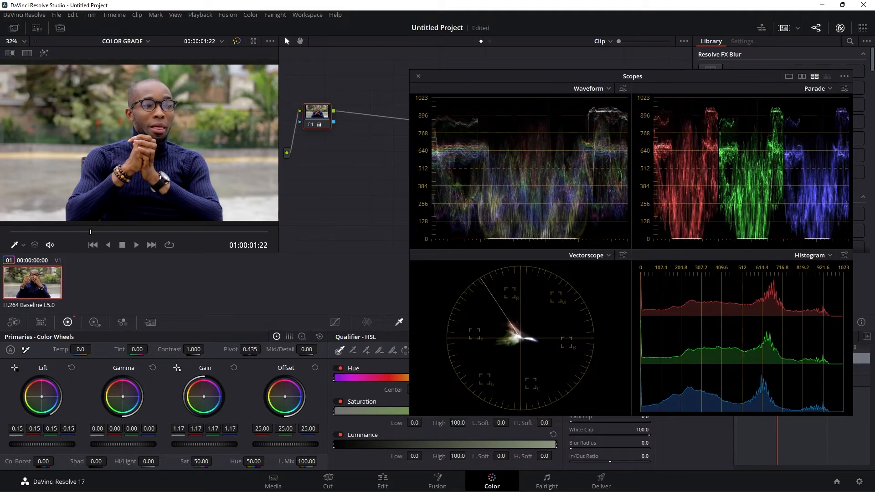
# - Raise the saturation of node 01 to 72.60 and close the floating scopes window
pyautogui.moveTo(465, 73)
pyautogui.mouseDown()
pyautogui.moveTo(473, 72)
pyautogui.moveTo(455, 78)
pyautogui.moveTo(468, 72)
pyautogui.mouseUp()
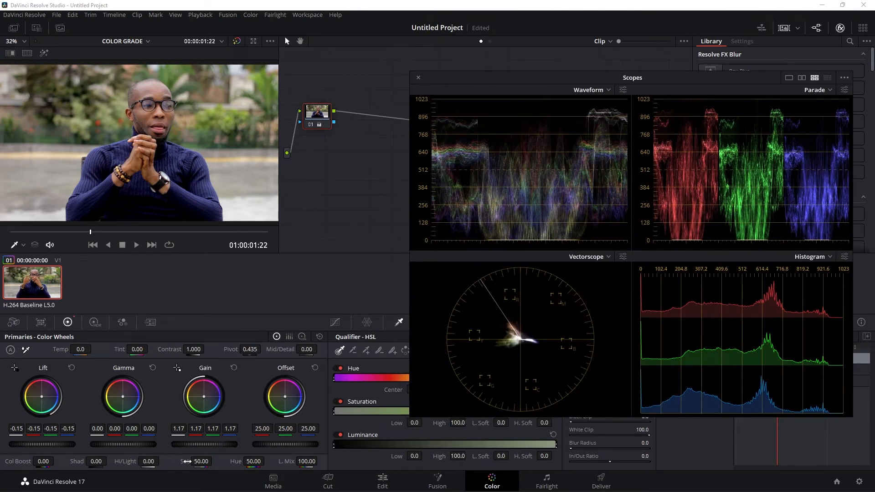
pyautogui.moveTo(201, 461); pyautogui.dragTo(215, 461)
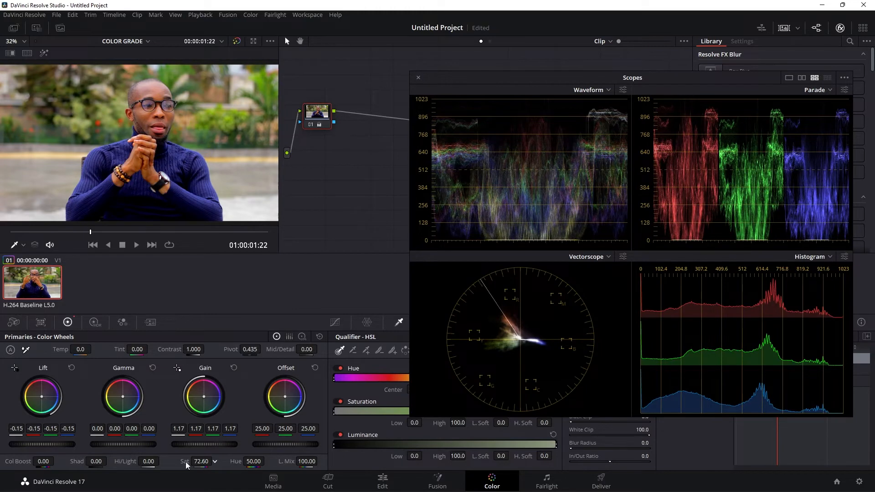
pyautogui.moveTo(589, 77); pyautogui.dragTo(580, 82)
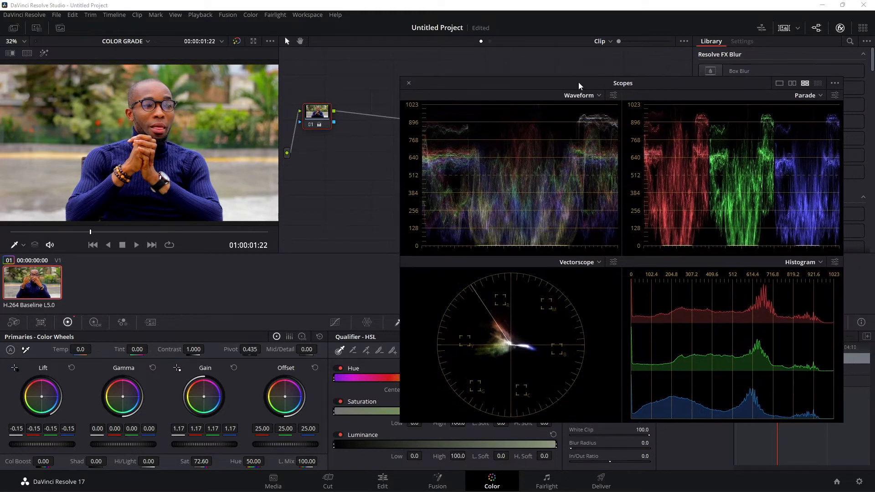
pyautogui.click(409, 83)
# - Label node 01 as COLOR CORRECTION
pyautogui.rightClick(322, 110)
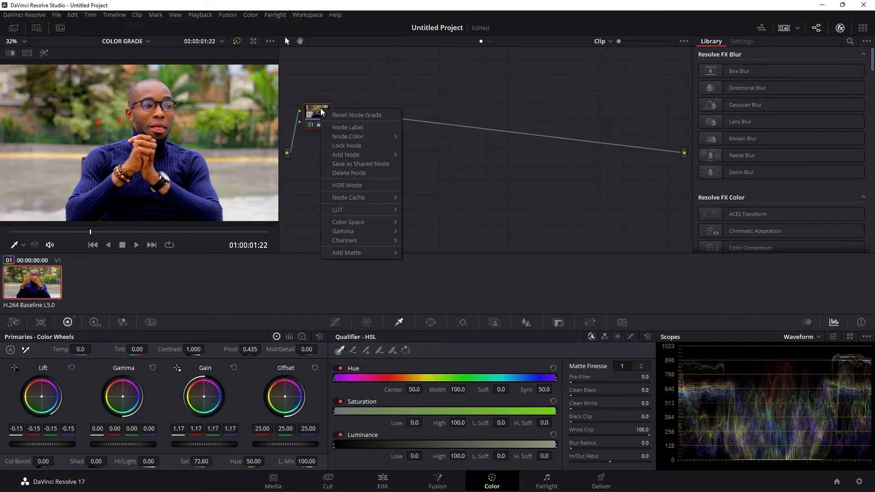
pyautogui.click(335, 130)
pyautogui.write('COLORCORRECTION')
pyautogui.press('Return')
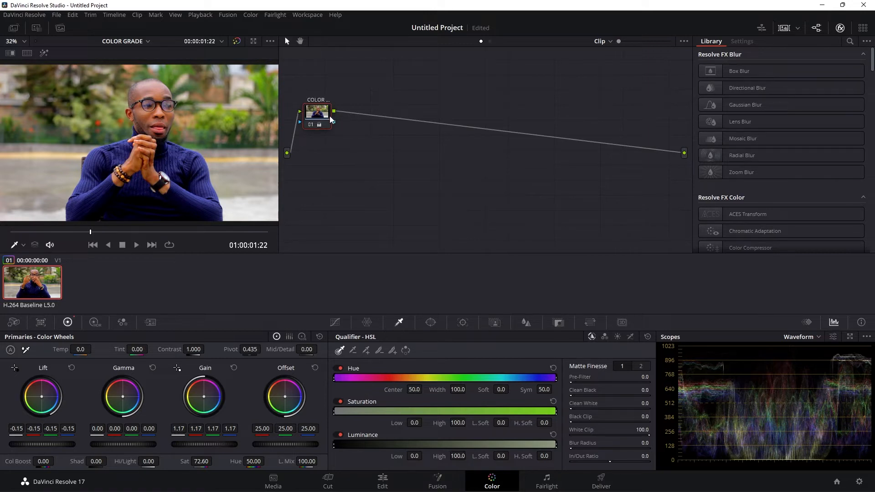
pyautogui.moveTo(321, 114); pyautogui.dragTo(323, 113)
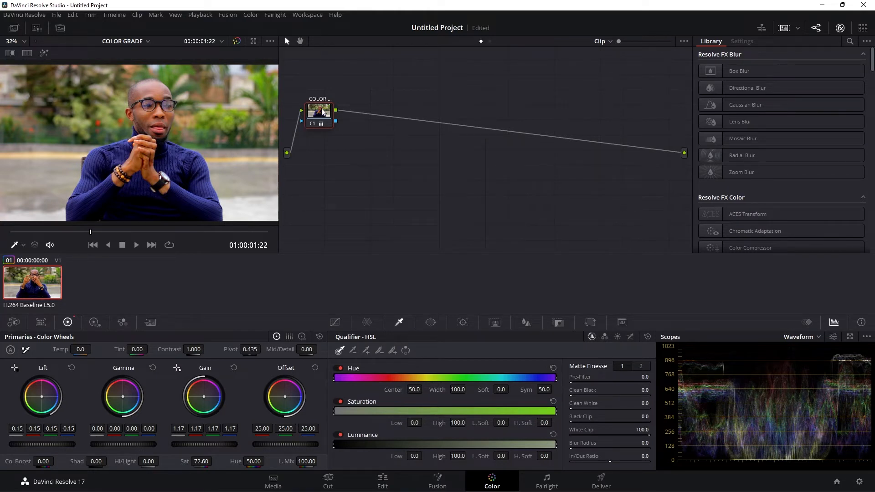
# - Add a serial node after the color correction node and align it beside that node
pyautogui.hotkey('alt', 's')
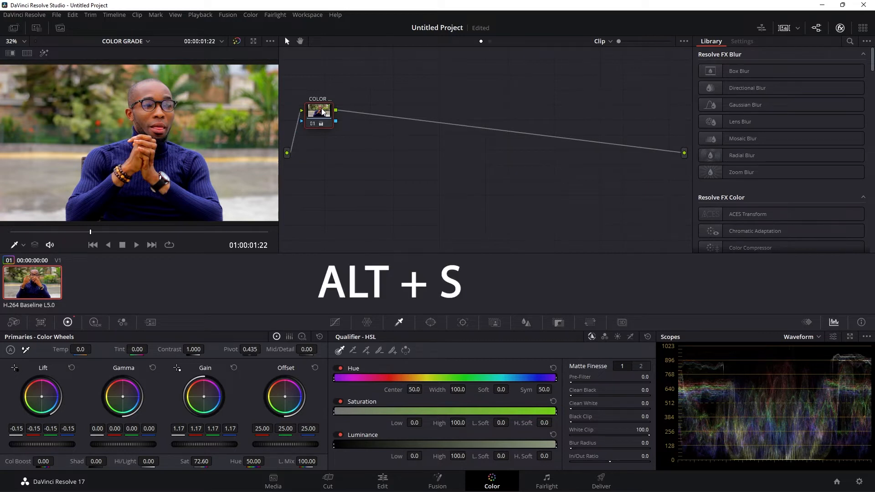
pyautogui.moveTo(364, 111); pyautogui.dragTo(363, 113)
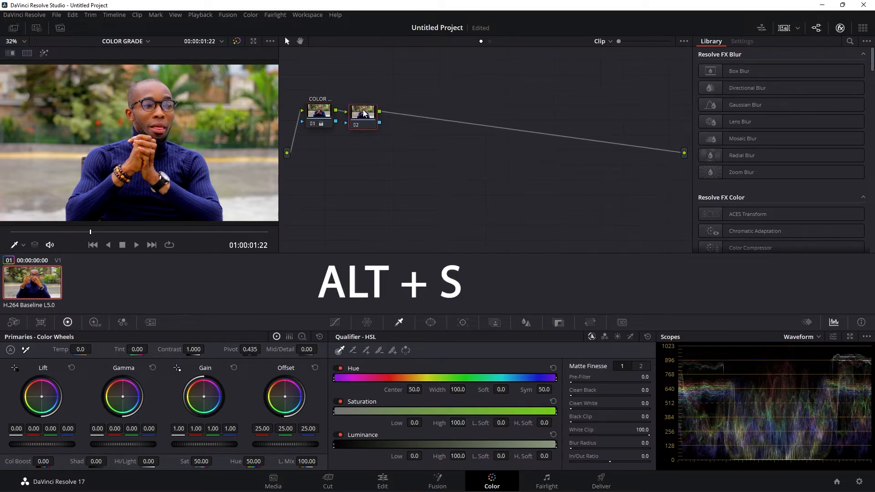
pyautogui.rightClick(365, 113)
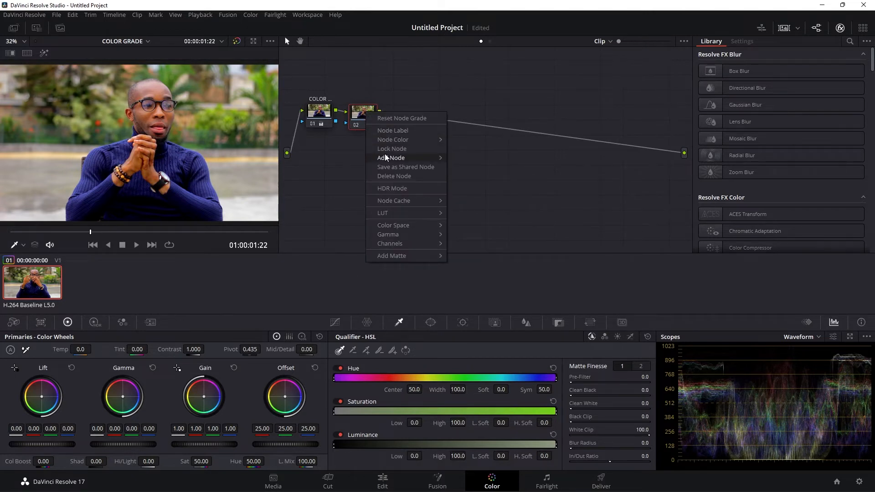
pyautogui.click(434, 91)
pyautogui.moveTo(364, 116); pyautogui.dragTo(368, 114)
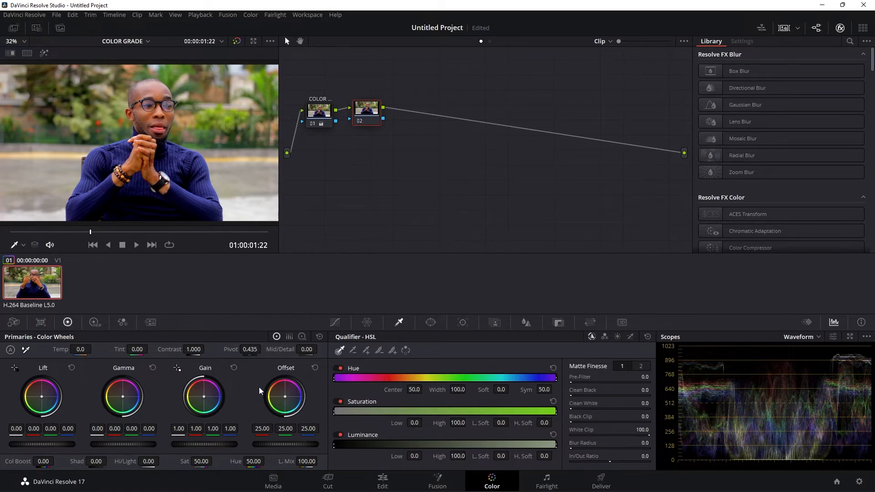
# - Lower the master Offset of node 02 to 19.65, checking the picture at another frame of the clip
pyautogui.moveTo(289, 442)
pyautogui.mouseDown()
pyautogui.moveTo(235, 442)
pyautogui.moveTo(364, 442)
pyautogui.moveTo(295, 442)
pyautogui.mouseUp()
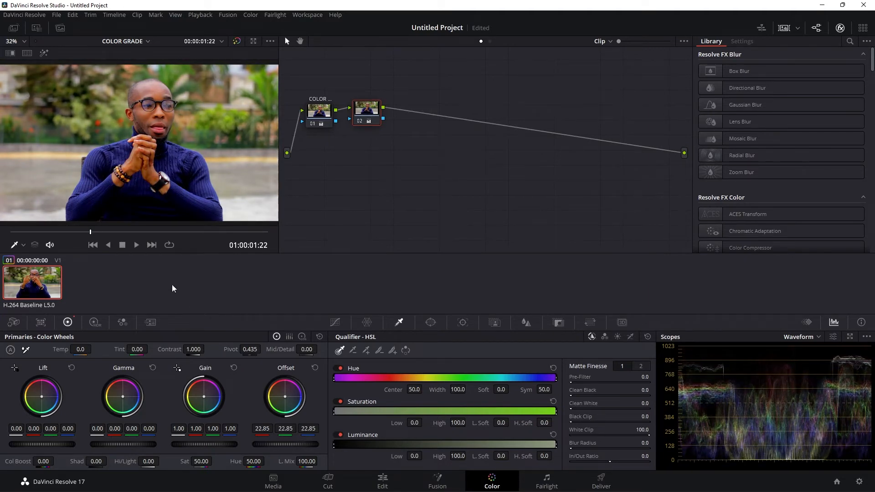
pyautogui.moveTo(89, 230); pyautogui.dragTo(57, 233)
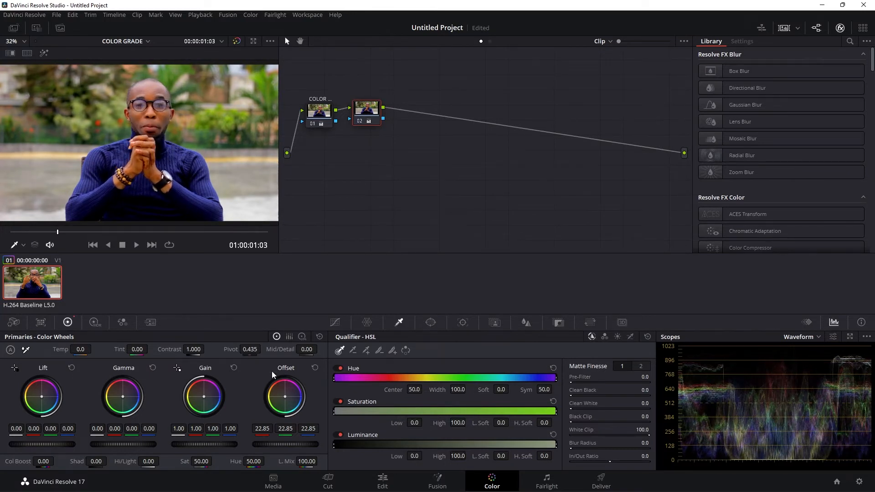
pyautogui.moveTo(285, 444); pyautogui.dragTo(264, 444)
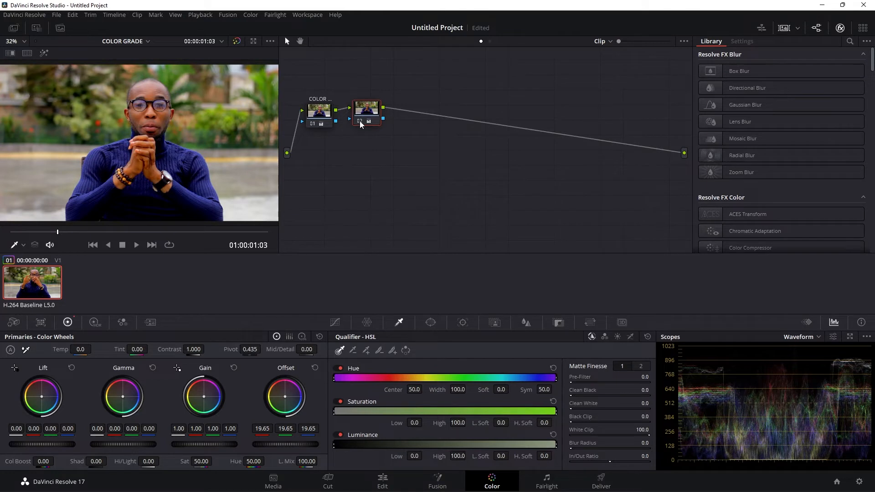
# - Label node 02 as EXPOSURE and line it up with the first node
pyautogui.moveTo(371, 109); pyautogui.dragTo(370, 109)
pyautogui.rightClick(370, 110)
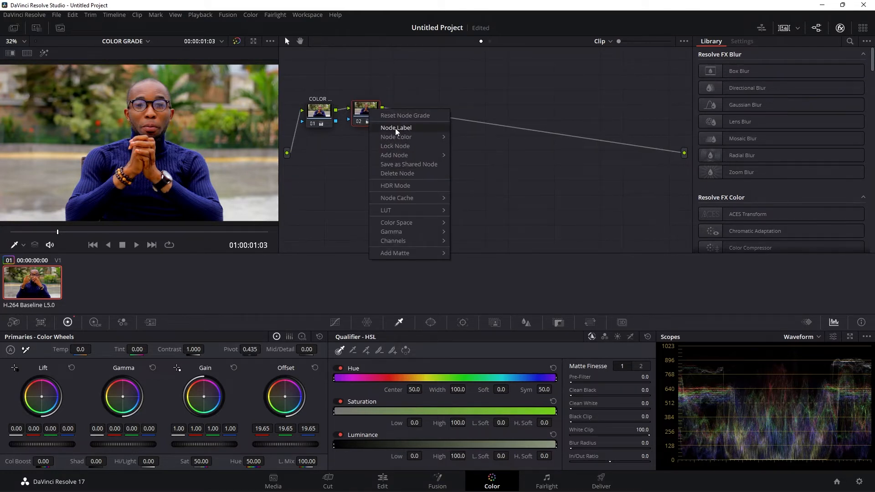
pyautogui.click(395, 128)
pyautogui.write('EXPOSURE')
pyautogui.press('Return')
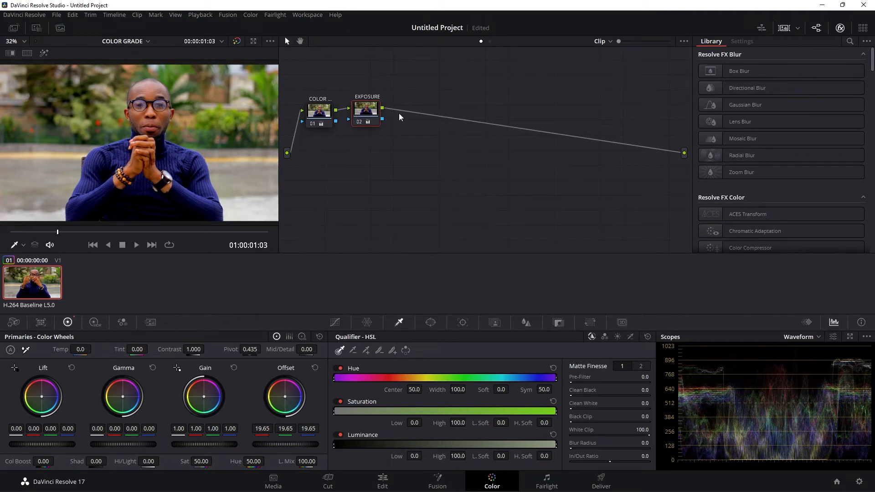
pyautogui.moveTo(371, 111); pyautogui.dragTo(370, 113)
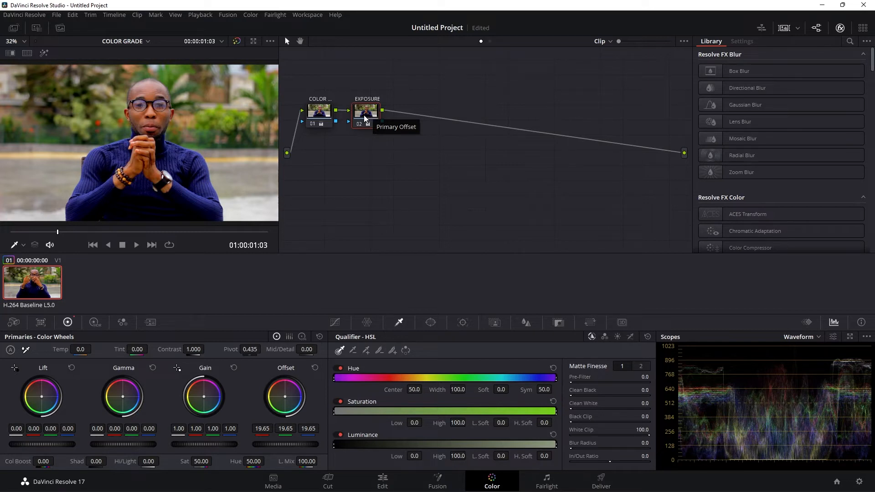
# - Add a serial node after the EXPOSURE node and label it GRADE
pyautogui.hotkey('alt', 's')
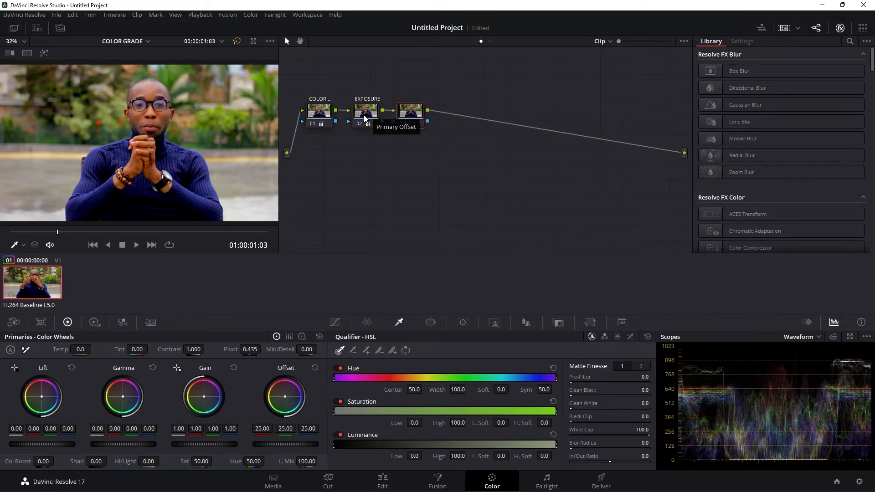
pyautogui.rightClick(402, 114)
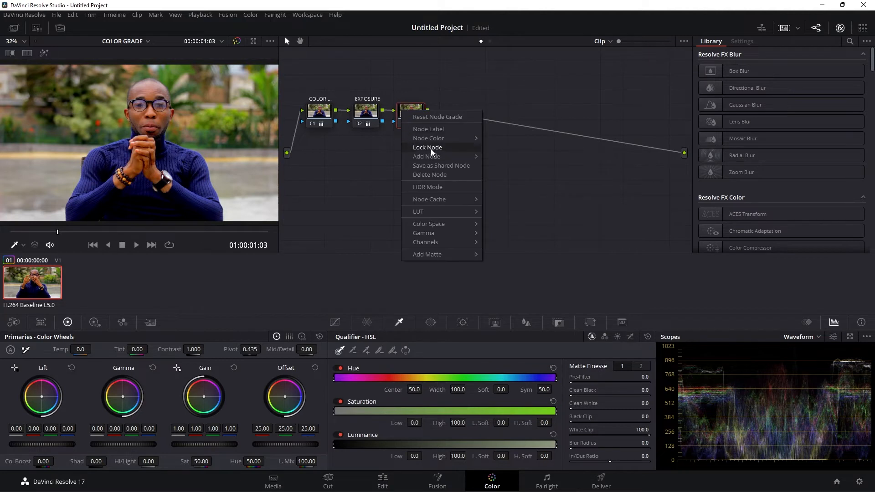
pyautogui.click(427, 131)
pyautogui.write('GRADE')
pyautogui.press('Return')
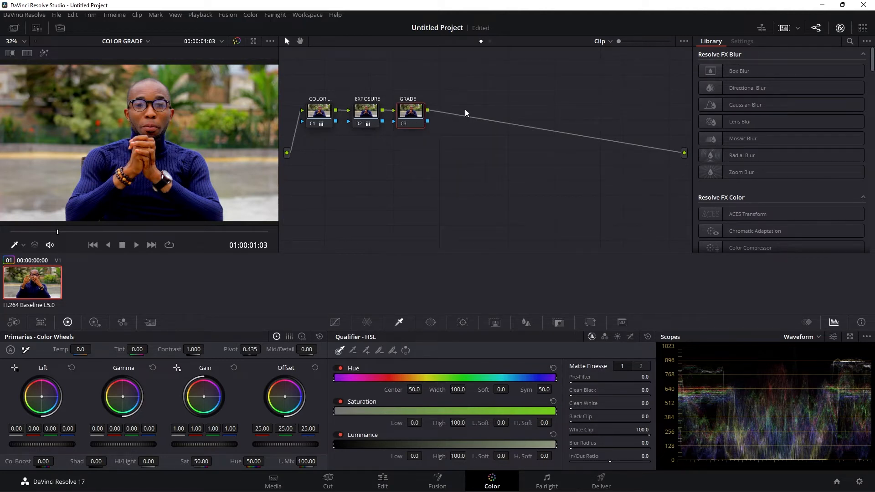
# - Rename the label of node 03 to LOOK
pyautogui.doubleClick(408, 99)
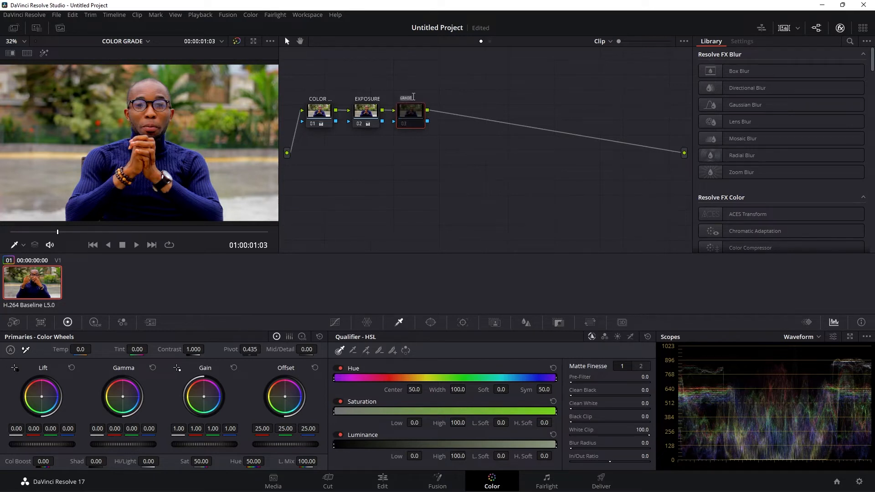
pyautogui.write('LOOK')
pyautogui.press('Return')
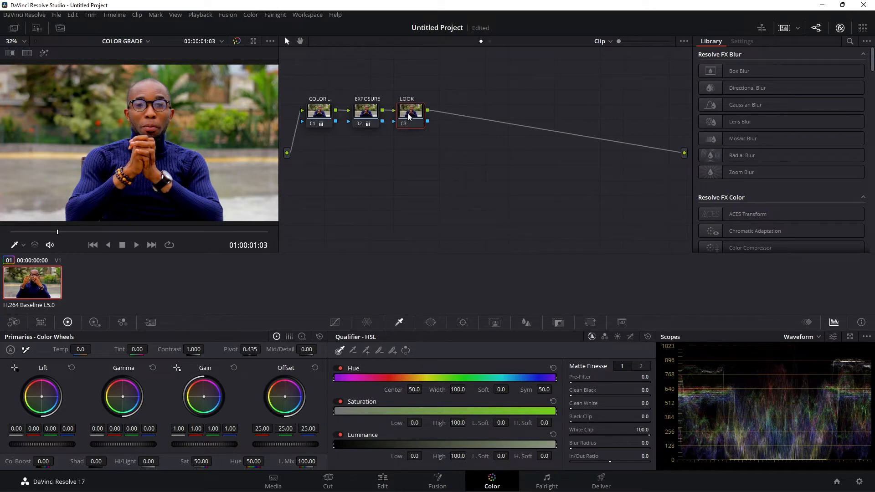
pyautogui.moveTo(409, 117); pyautogui.dragTo(411, 115)
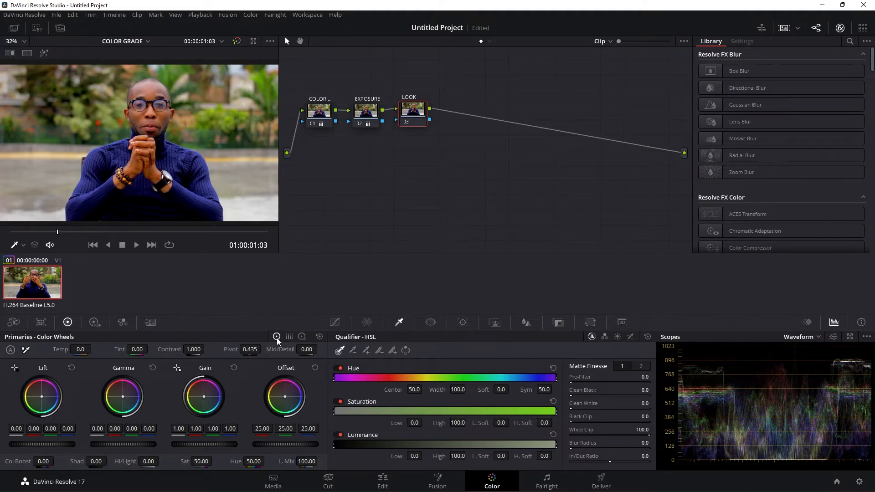
# - Try pushing the Lift color wheel of the LOOK node toward blue, and reset it
pyautogui.click(301, 337)
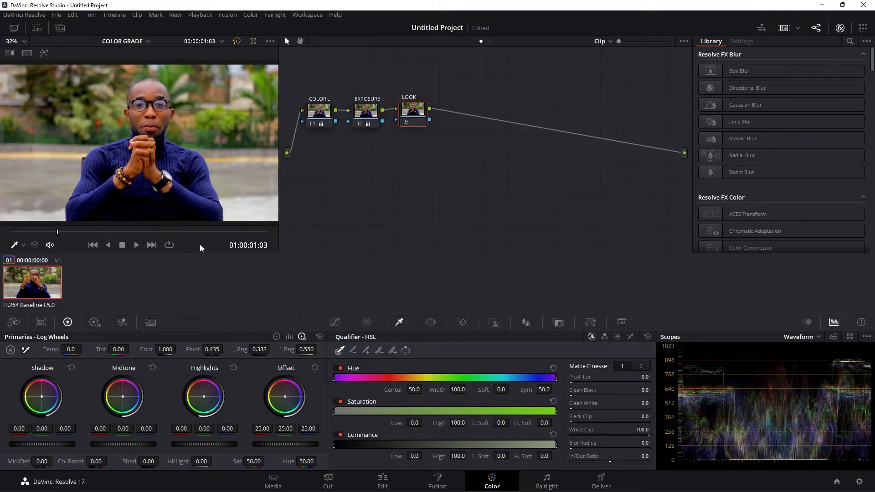
pyautogui.click(276, 337)
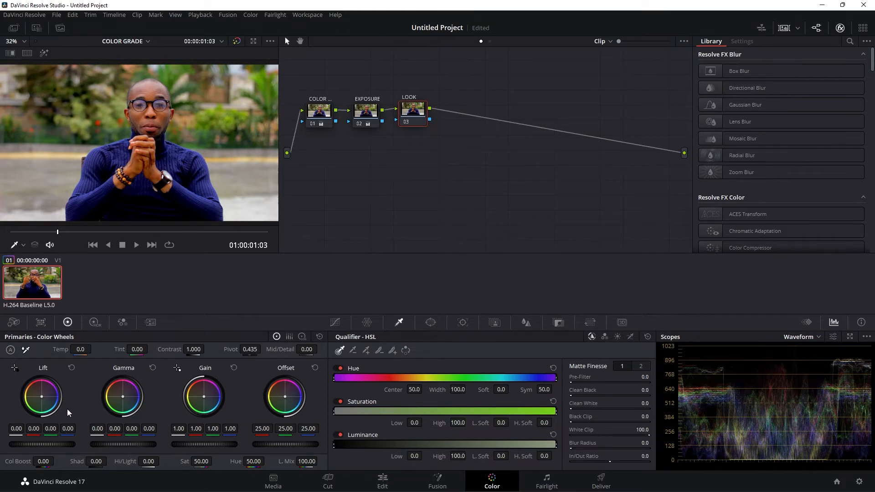
pyautogui.moveTo(42, 397); pyautogui.dragTo(47, 400)
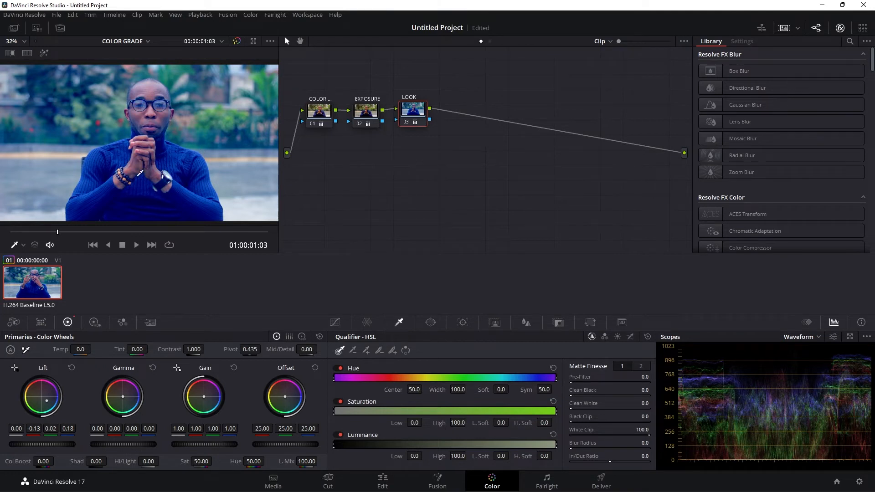
pyautogui.doubleClick(50, 404)
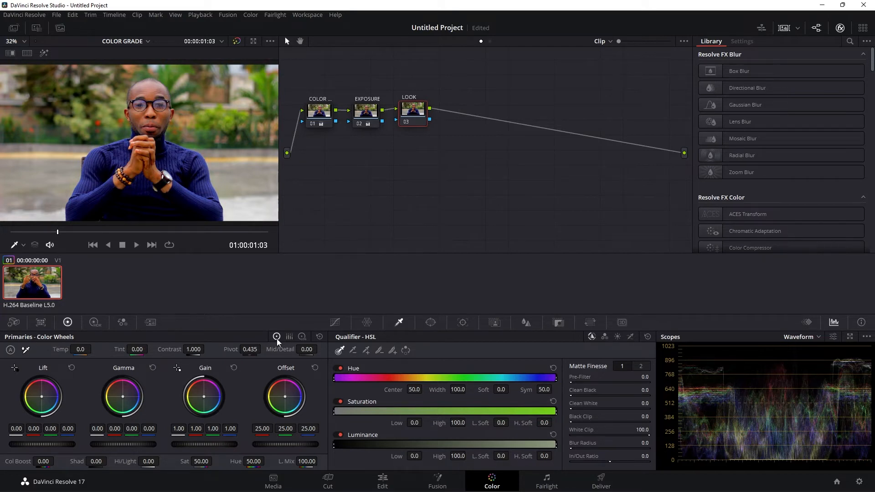
# - With the Log Wheels, push the LOOK node's Shadow toward blue at -0.55, 0.11, 0.48 and set its temperature to 650
pyautogui.click(302, 336)
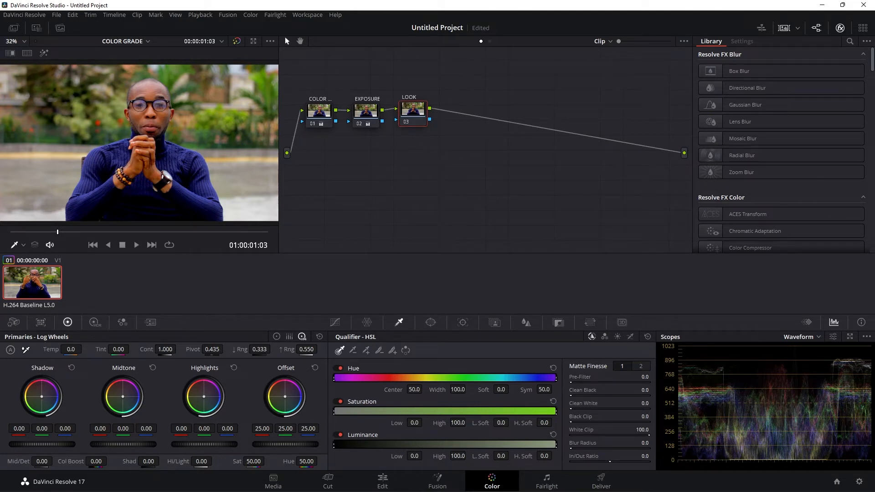
pyautogui.moveTo(41, 397); pyautogui.dragTo(47, 404)
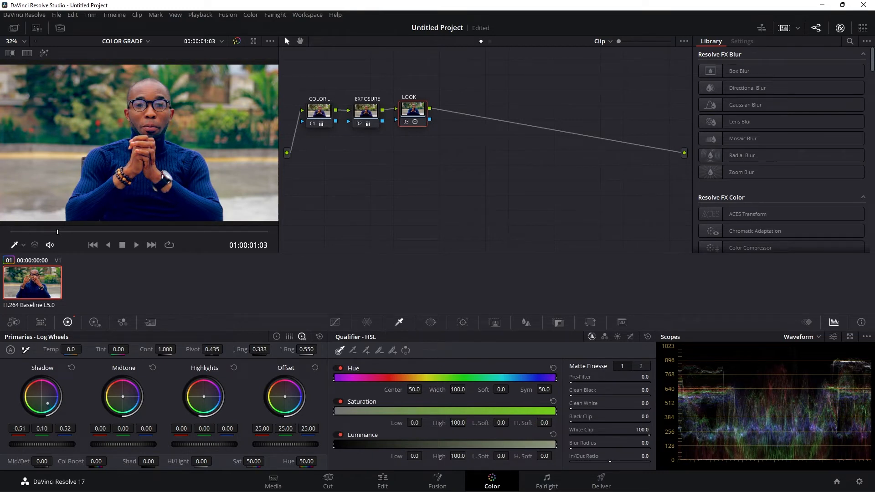
pyautogui.moveTo(48, 403); pyautogui.dragTo(47, 402)
pyautogui.moveTo(54, 353); pyautogui.dragTo(84, 349)
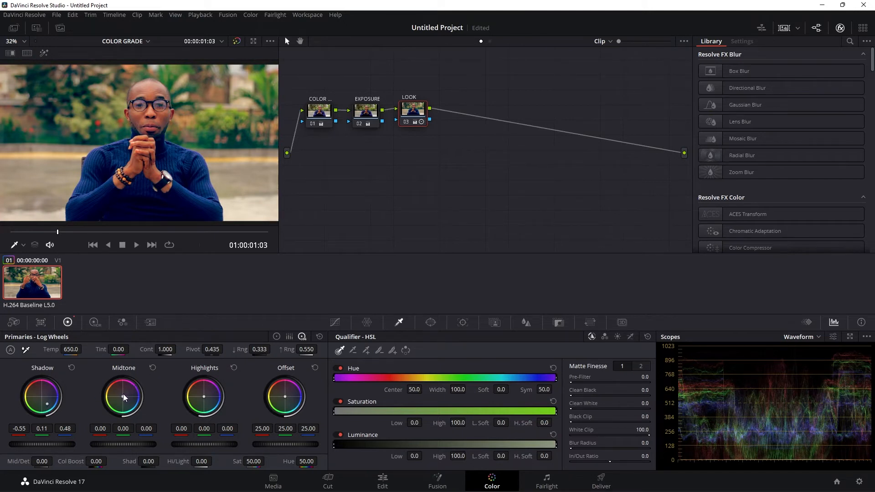
# - Warm the LOOK node's Midtone log wheel to 0.13, -0.03, -0.07 and raise its contrast to 1.096
pyautogui.moveTo(124, 397); pyautogui.dragTo(118, 388)
pyautogui.moveTo(149, 347); pyautogui.dragTo(165, 347)
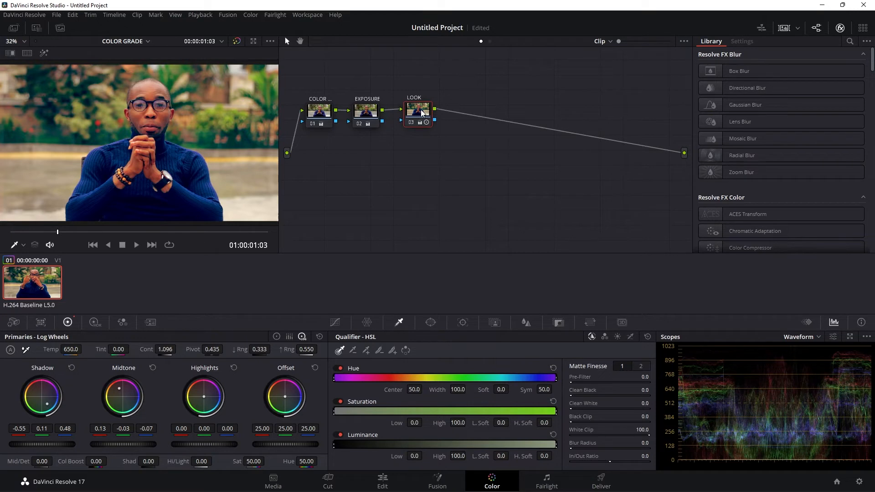
pyautogui.moveTo(421, 113); pyautogui.dragTo(416, 110)
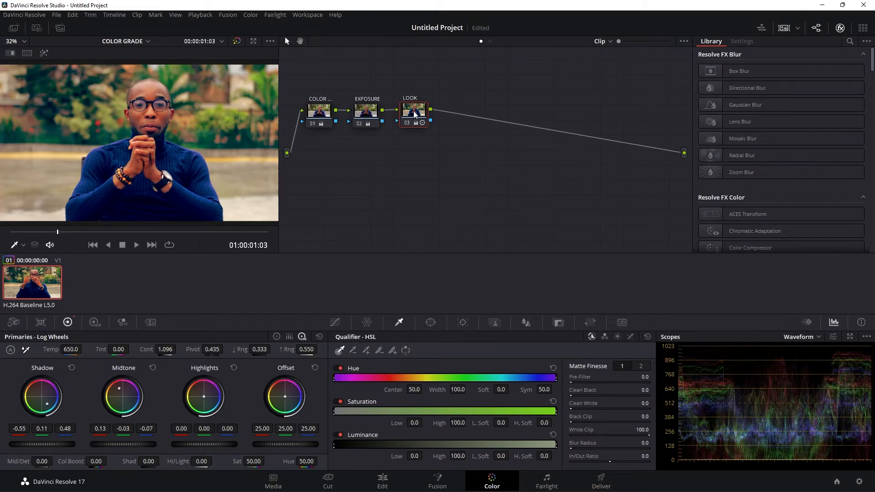
# - Add a serial node after the LOOK node and label it SKIN TONE
pyautogui.hotkey('alt', 's')
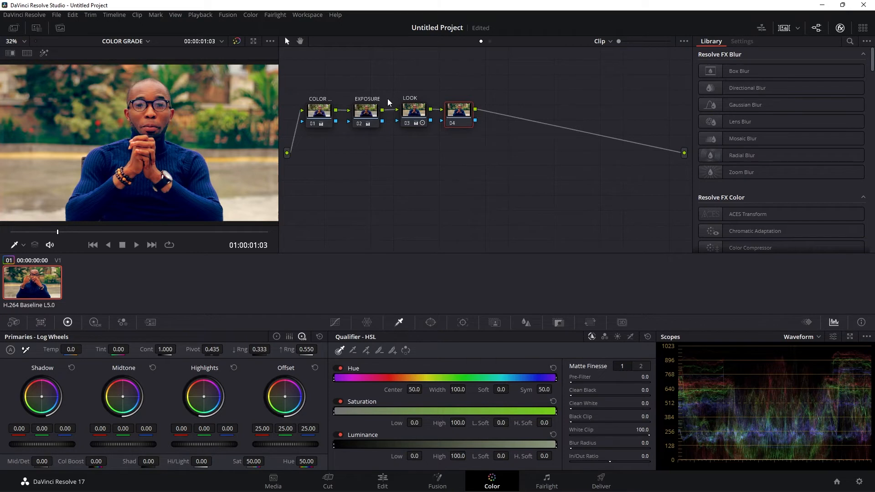
pyautogui.rightClick(458, 113)
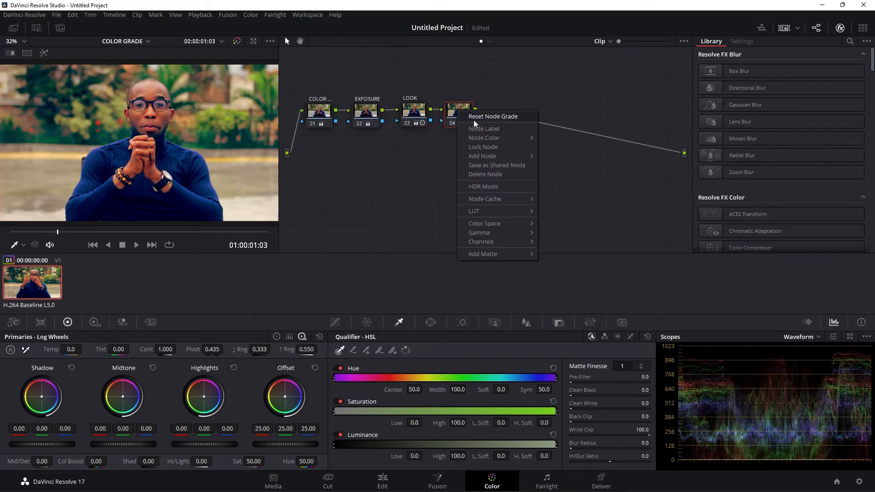
pyautogui.click(479, 129)
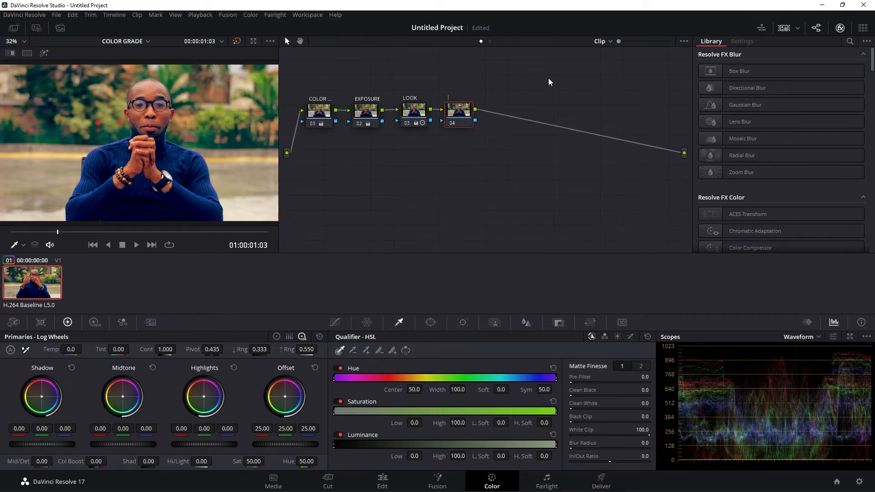
pyautogui.write('SKIN TONE')
pyautogui.moveTo(458, 112); pyautogui.dragTo(460, 111)
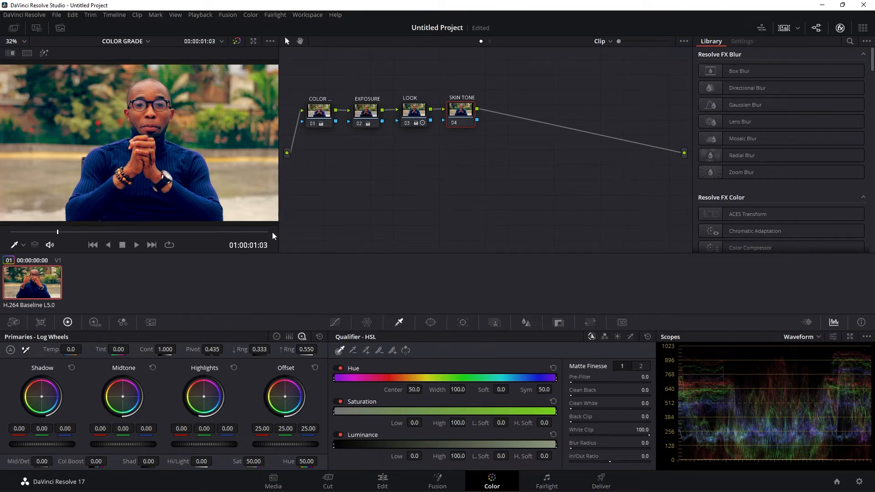
# - On the SKIN TONE node, sample the man's forehead and face with the HSL Qualifier, using the highlight view to check the selection
pyautogui.click(22, 247)
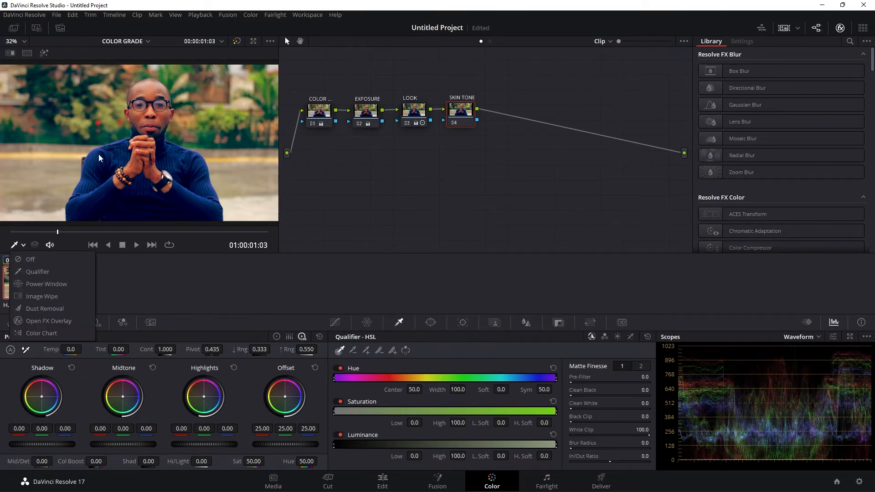
pyautogui.click(42, 271)
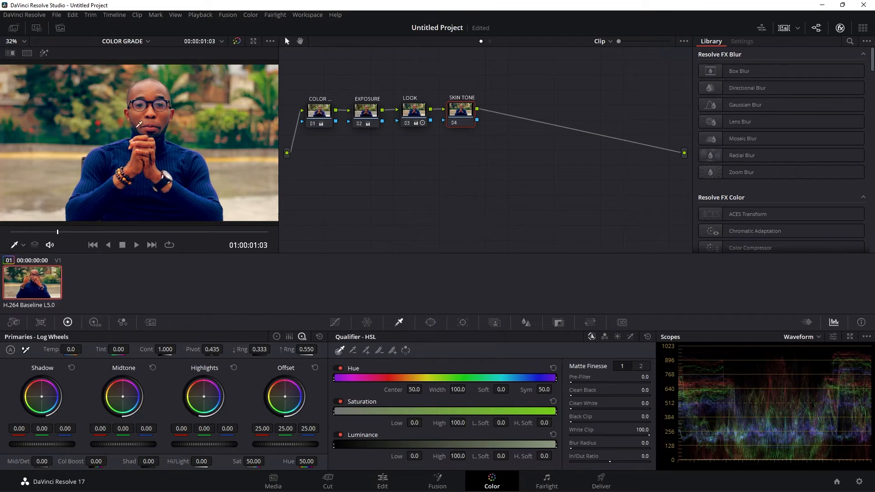
pyautogui.click(143, 86)
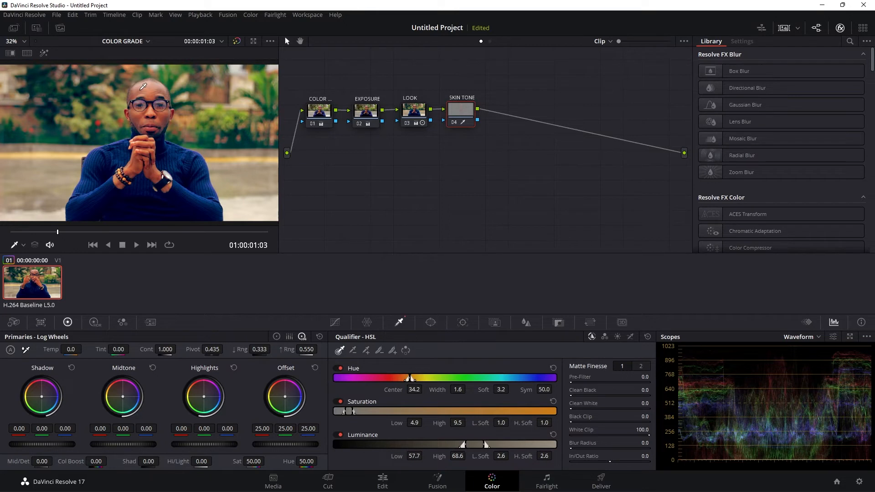
pyautogui.hotkey('shift', 'h')
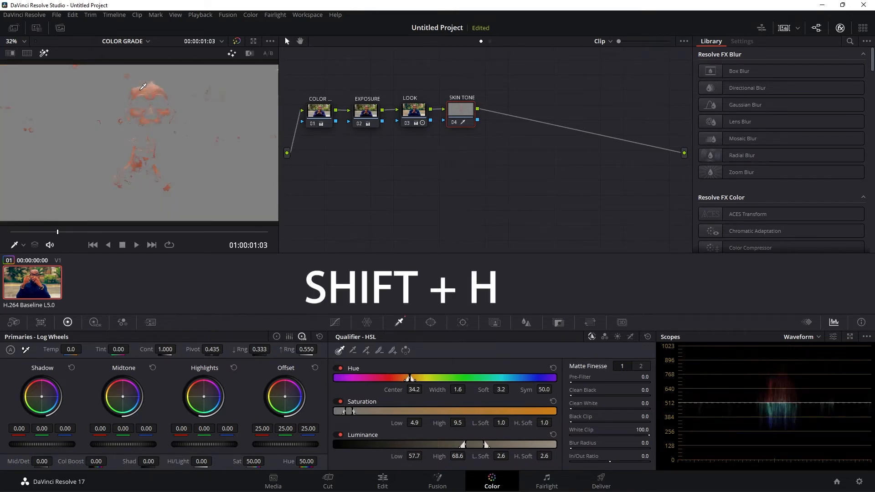
pyautogui.click(154, 88)
pyautogui.moveTo(152, 91)
pyautogui.mouseDown()
pyautogui.moveTo(145, 88)
pyautogui.moveTo(165, 85)
pyautogui.mouseUp()
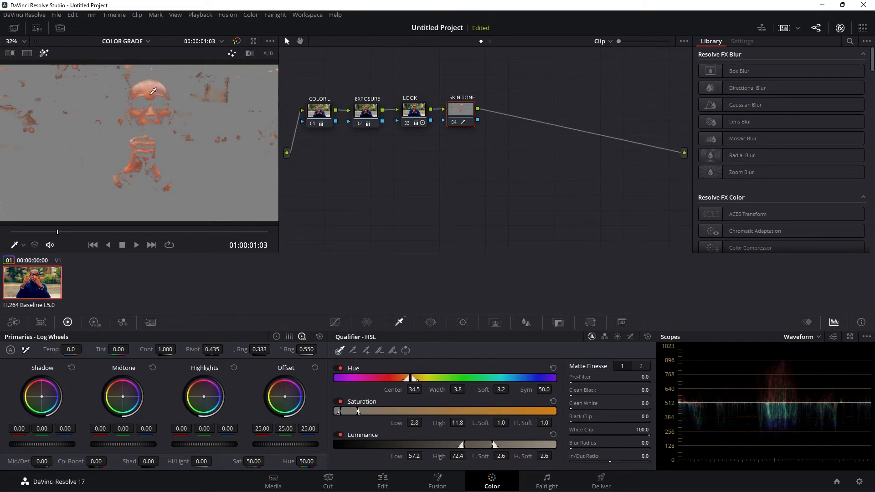
pyautogui.click(164, 114)
pyautogui.moveTo(163, 114); pyautogui.dragTo(150, 122)
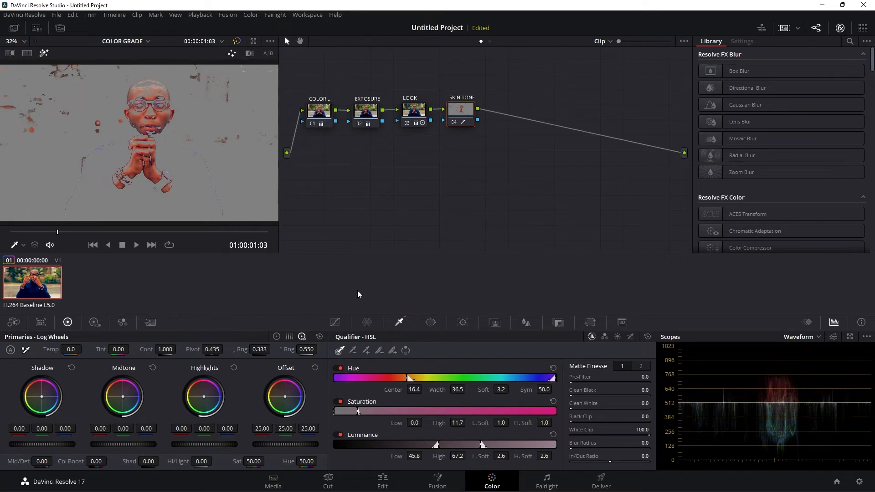
# - Refine the skin qualifier to hue width 38.3, saturation high 43.1, and luminance low 39.8 and high 94.4
pyautogui.moveTo(452, 390)
pyautogui.mouseDown()
pyautogui.moveTo(442, 389)
pyautogui.moveTo(468, 389)
pyautogui.mouseUp()
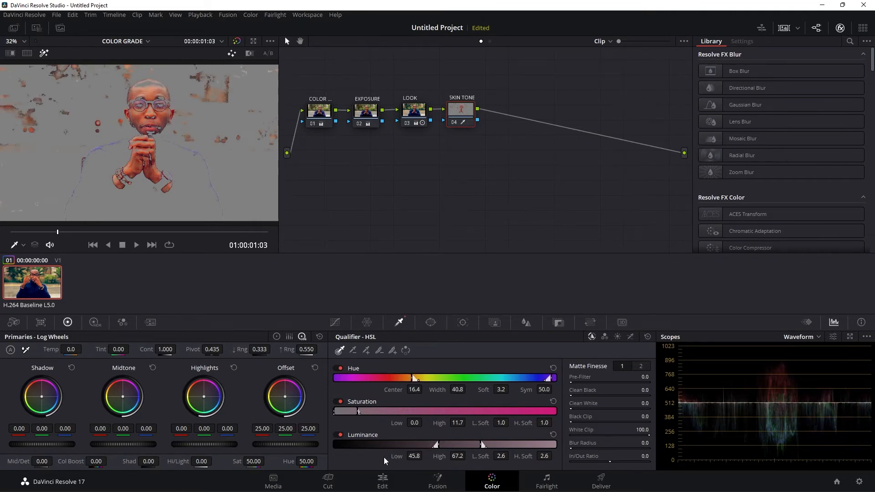
pyautogui.moveTo(395, 455); pyautogui.dragTo(425, 456)
pyautogui.moveTo(441, 424); pyautogui.dragTo(511, 422)
pyautogui.moveTo(482, 445); pyautogui.dragTo(542, 426)
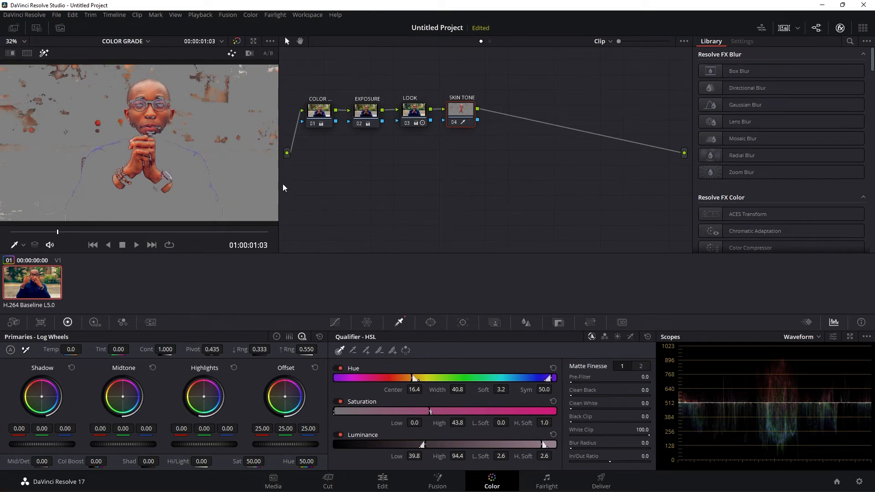
pyautogui.moveTo(430, 412)
pyautogui.mouseDown()
pyautogui.moveTo(413, 412)
pyautogui.moveTo(428, 411)
pyautogui.mouseUp()
pyautogui.moveTo(549, 378); pyautogui.dragTo(551, 378)
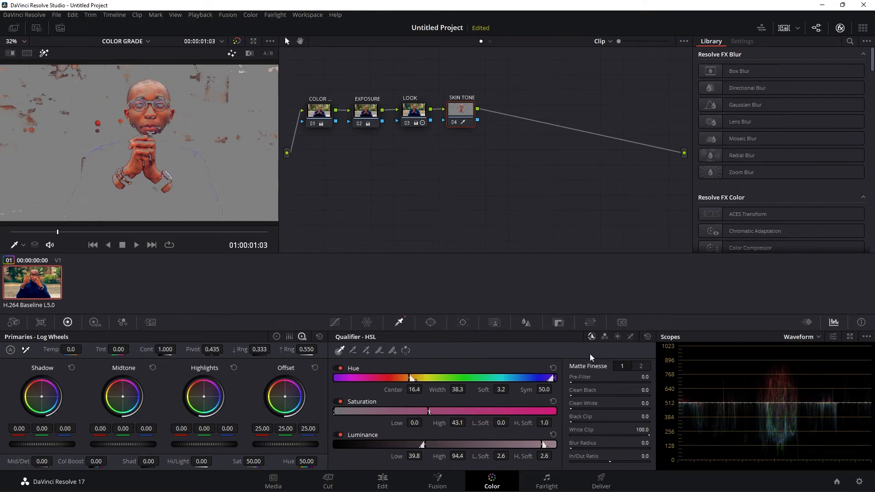
# - Soften the skin matte with a Blur Radius of 63.0 and turn off the highlight view
pyautogui.moveTo(581, 446); pyautogui.dragTo(645, 446)
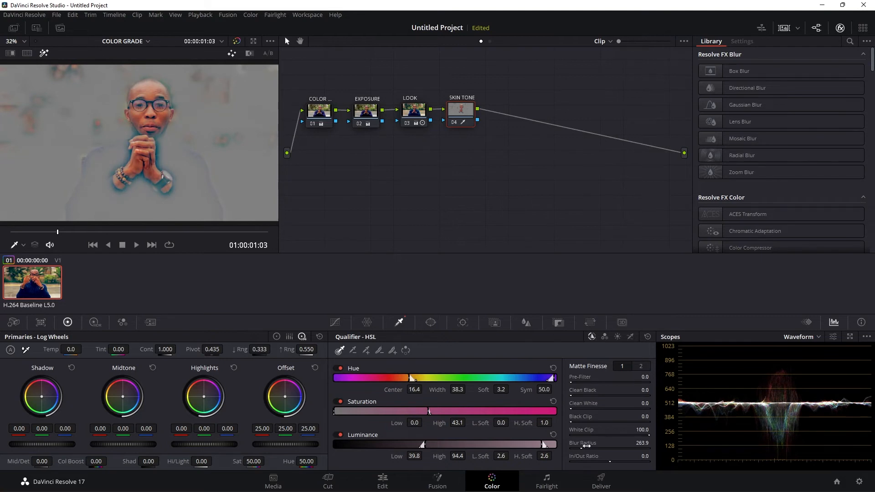
pyautogui.moveTo(645, 446); pyautogui.dragTo(651, 446)
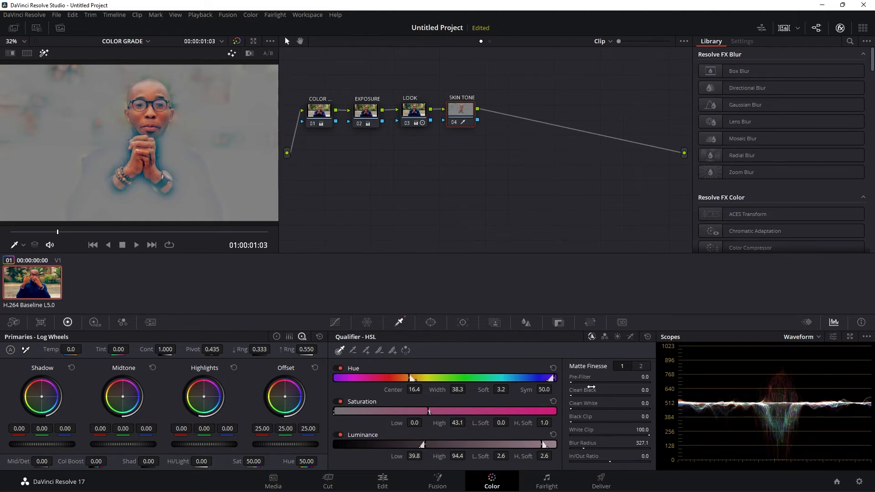
pyautogui.click(634, 364)
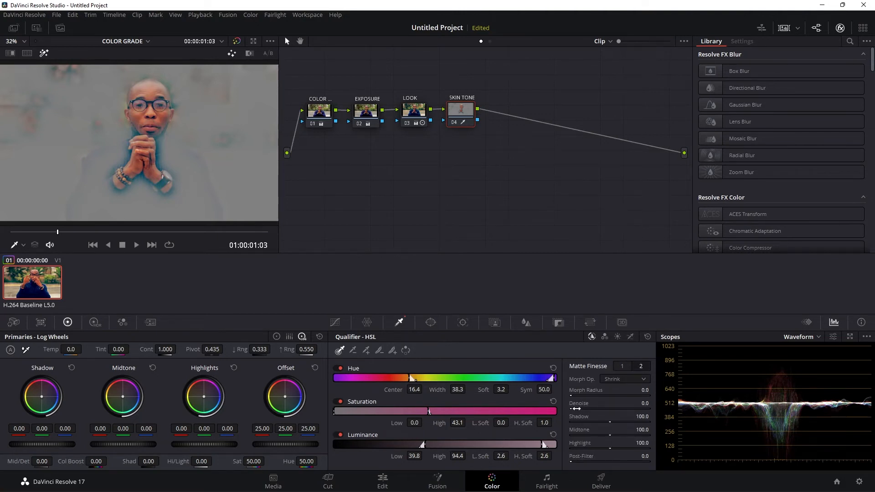
pyautogui.moveTo(642, 403); pyautogui.dragTo(606, 403)
pyautogui.click(622, 365)
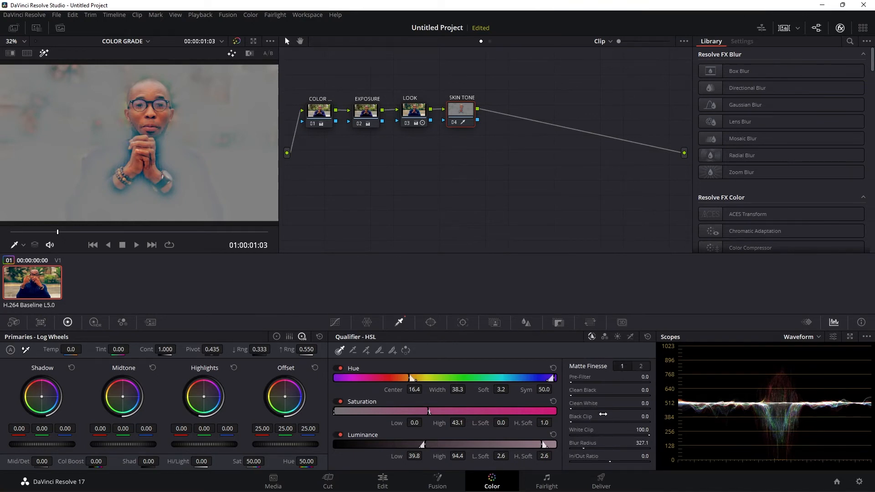
pyautogui.moveTo(582, 449); pyautogui.dragTo(554, 449)
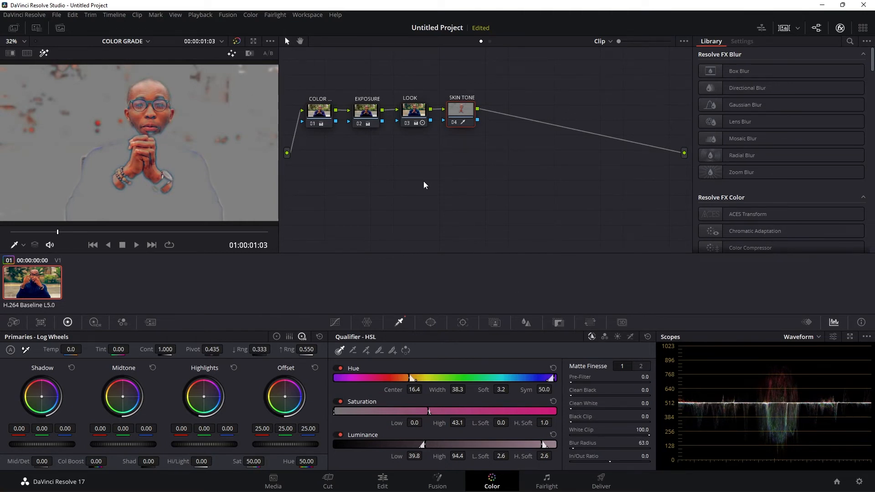
pyautogui.hotkey('shift', 'h')
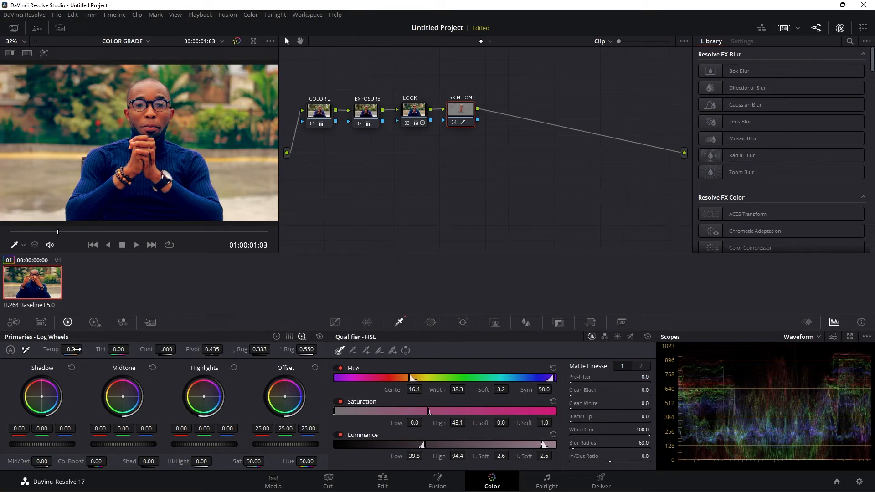
# - With the Color Wheels, lower the SKIN TONE node's saturation to 34.40 and raise its Mid/Detail to 37.50
pyautogui.click(276, 336)
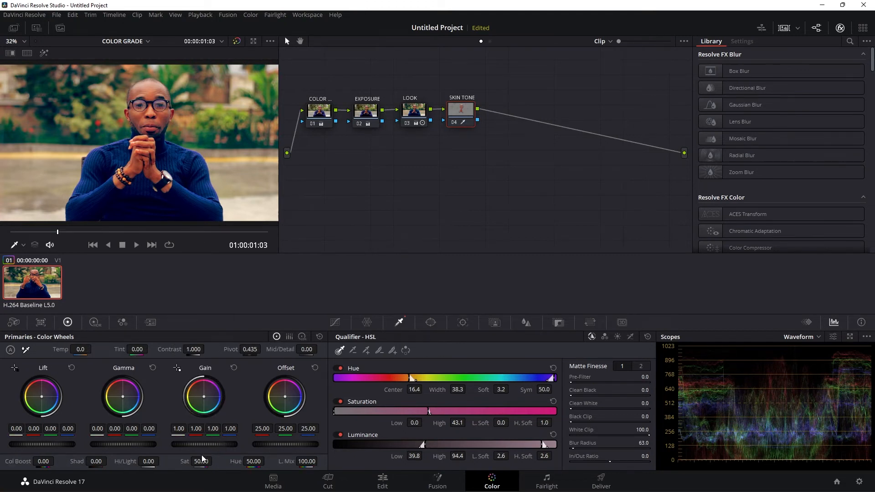
pyautogui.moveTo(185, 461)
pyautogui.mouseDown()
pyautogui.moveTo(167, 461)
pyautogui.moveTo(186, 461)
pyautogui.mouseUp()
pyautogui.click(179, 462)
pyautogui.moveTo(286, 349); pyautogui.dragTo(319, 349)
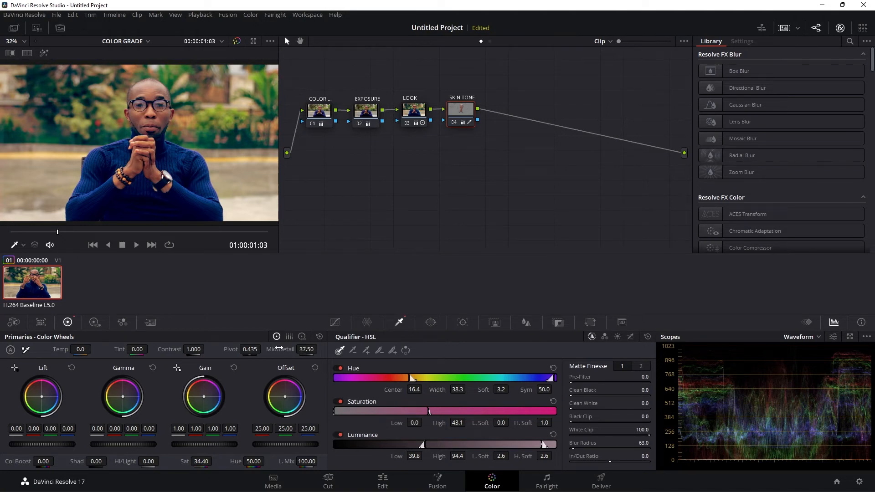
# - Set the SKIN TONE node's contrast to 1.088, Offset to 29.55 and Gamma to -0.02, and compare with the node disabled
pyautogui.moveTo(184, 346); pyautogui.dragTo(206, 346)
pyautogui.moveTo(285, 444); pyautogui.dragTo(298, 445)
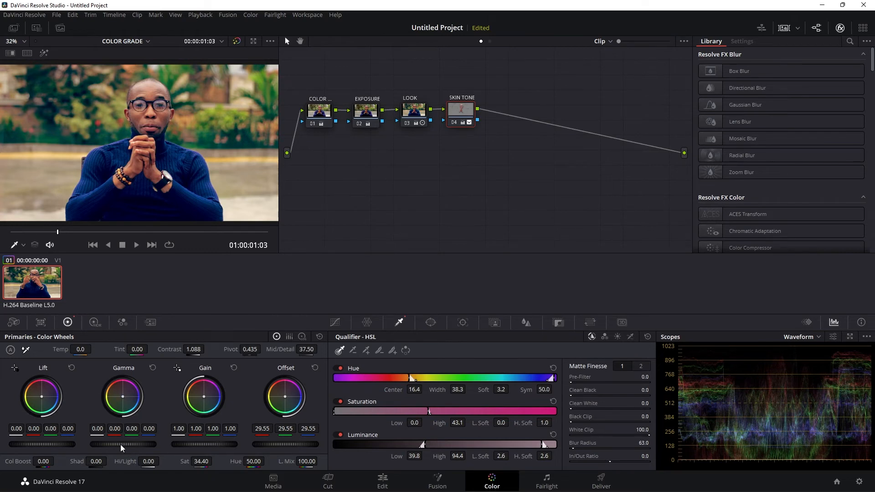
pyautogui.moveTo(123, 445); pyautogui.dragTo(115, 445)
pyautogui.click(454, 124)
pyautogui.click(453, 123)
# - Check the highlighted skin selection against the skin tone line in the expanded vectorscope, and close the scopes
pyautogui.rightClick(180, 163)
pyautogui.click(218, 305)
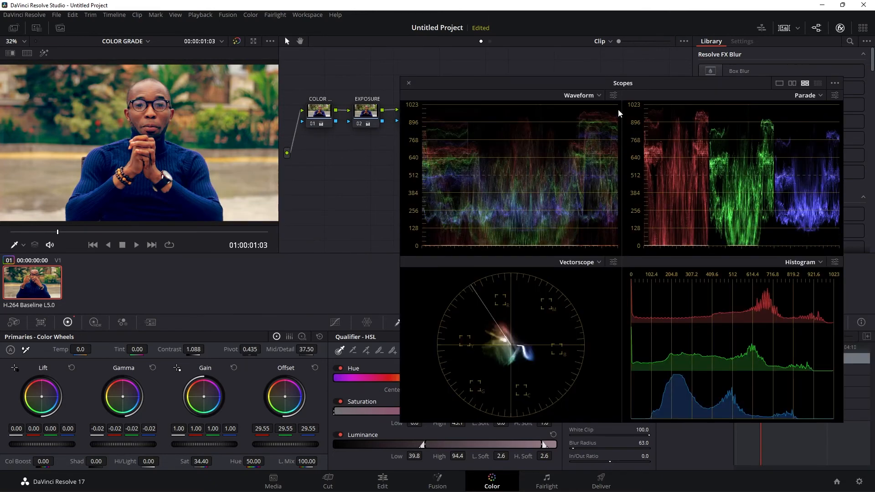
pyautogui.moveTo(591, 85); pyautogui.dragTo(677, 92)
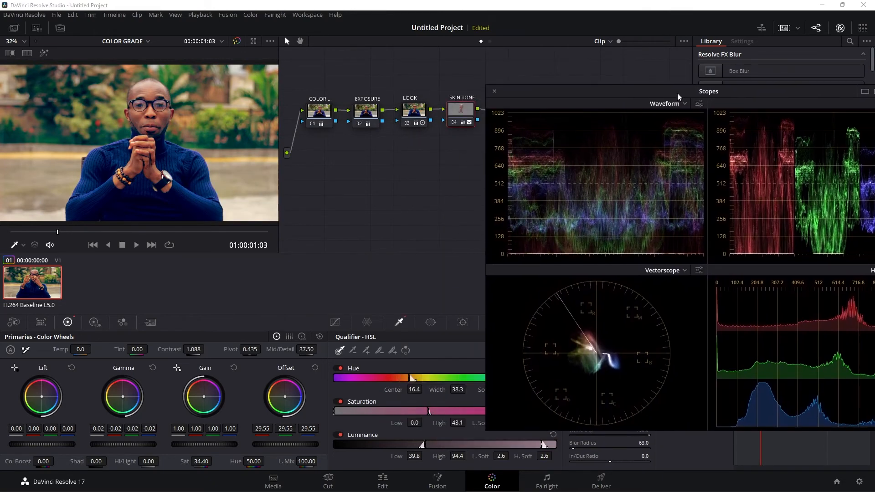
pyautogui.click(463, 108)
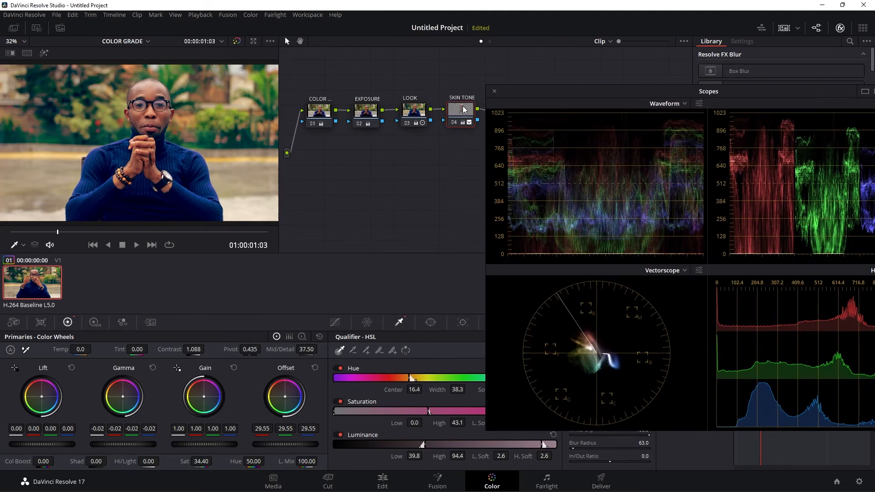
pyautogui.moveTo(463, 109)
pyautogui.hotkey('shift', 'h')
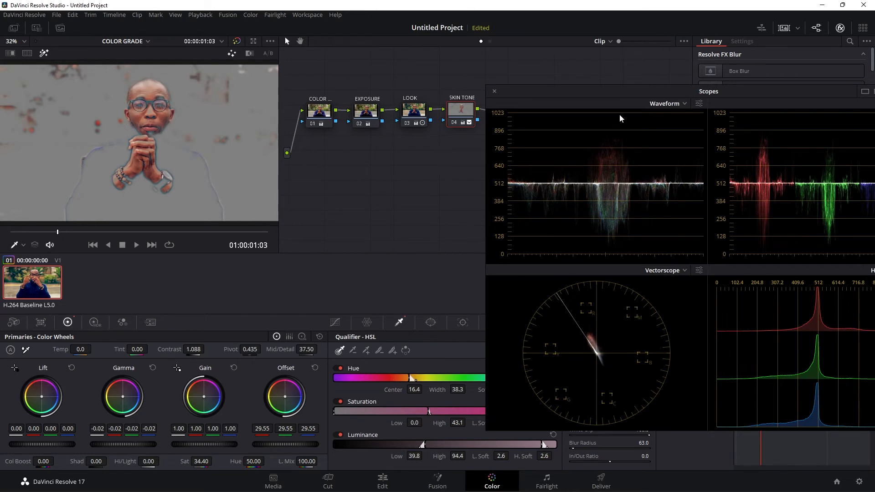
pyautogui.moveTo(616, 92); pyautogui.dragTo(518, 92)
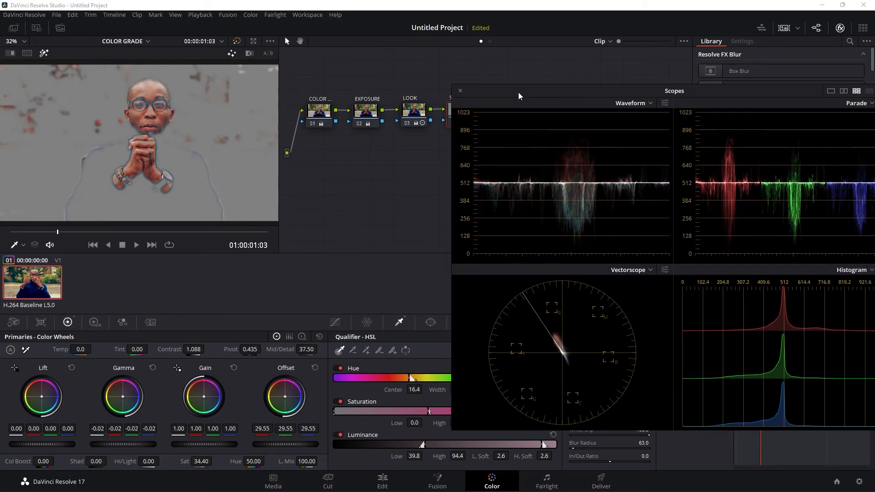
pyautogui.click(460, 91)
pyautogui.hotkey('shift', 'h')
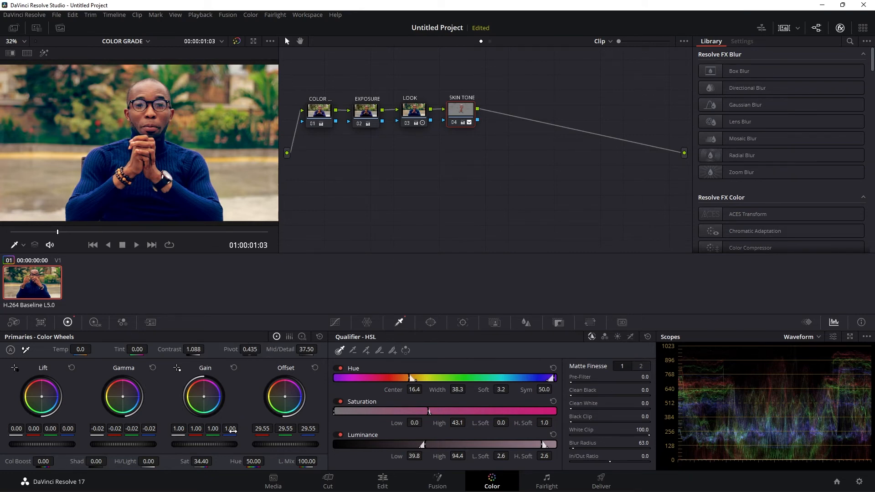
# - With the Log Wheels, warm the SKIN TONE node's Midtone to 0.11, -0.03, -0.07 and its Shadow to -0.00, 0.01, -0.11, comparing with the node disabled
pyautogui.click(301, 337)
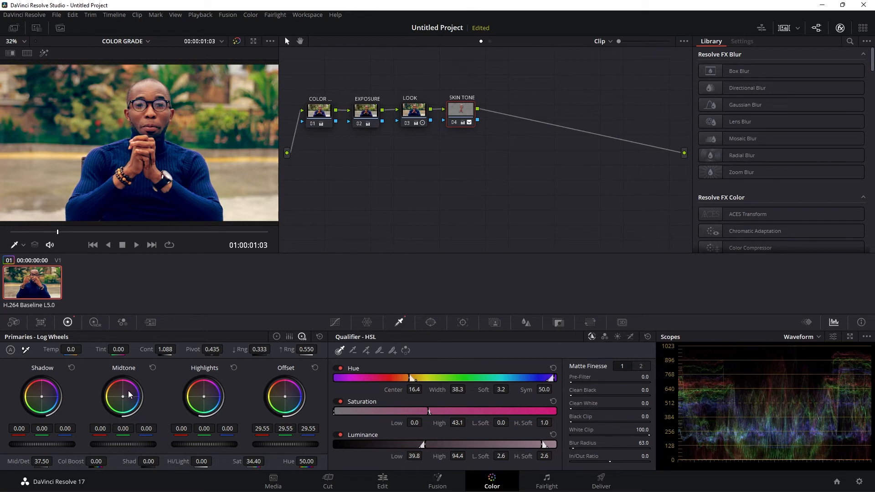
pyautogui.moveTo(123, 396); pyautogui.dragTo(123, 396)
pyautogui.moveTo(41, 396); pyautogui.dragTo(40, 396)
pyautogui.moveTo(40, 397); pyautogui.dragTo(41, 396)
pyautogui.click(454, 123)
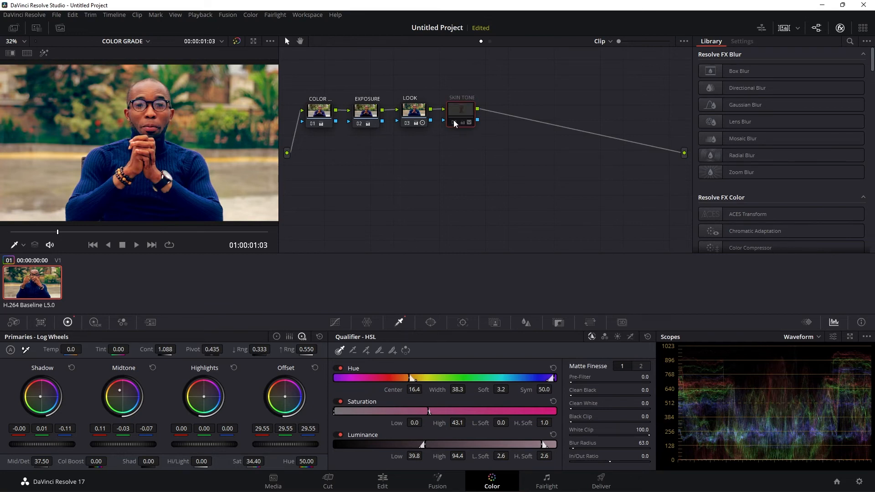
pyautogui.click(453, 121)
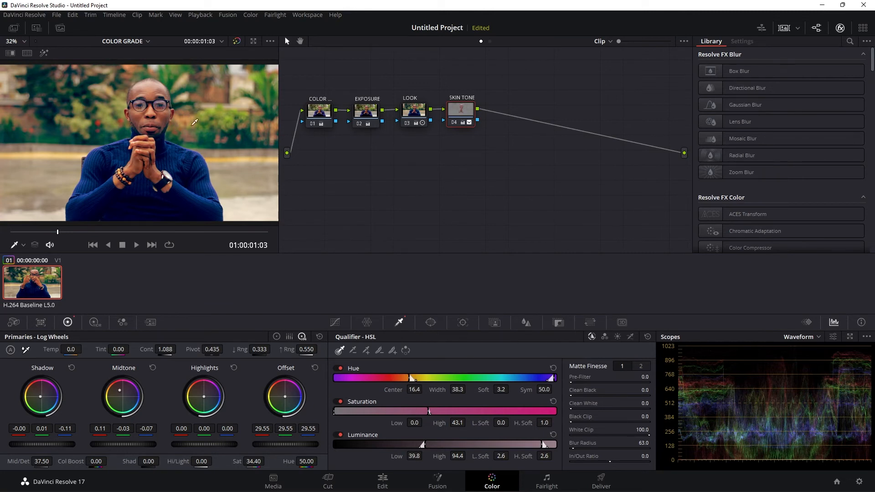
# - Move the playhead to 01:00:01:01 and review the adjustments of all four nodes in order
pyautogui.moveTo(82, 230); pyautogui.dragTo(53, 239)
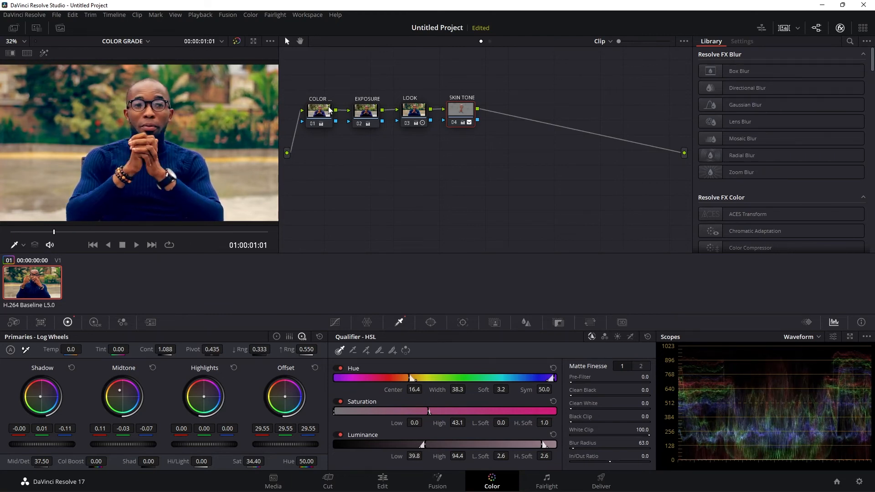
pyautogui.click(322, 110)
pyautogui.click(367, 112)
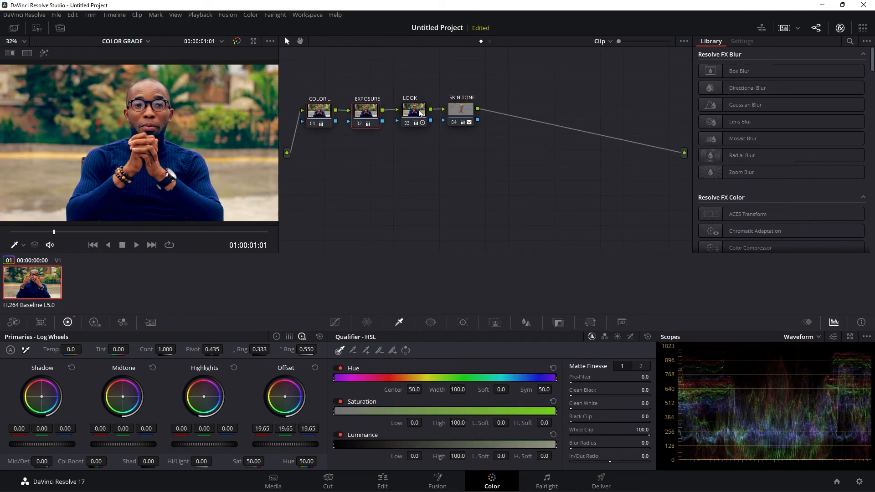
pyautogui.click(420, 112)
pyautogui.click(458, 108)
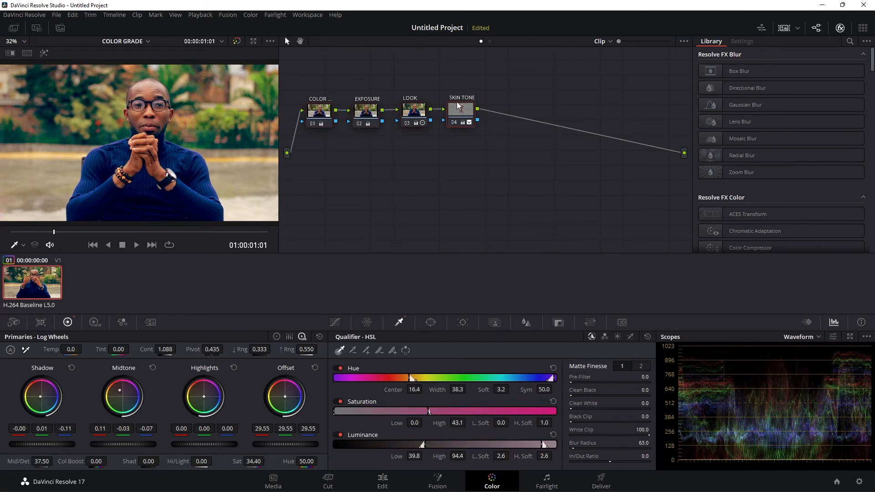
# - Add one serial node after the SKIN TONE node and label it GLOBAL
pyautogui.moveTo(464, 112)
pyautogui.hotkey('alt', 's')
pyautogui.rightClick(506, 109)
pyautogui.moveTo(533, 153)
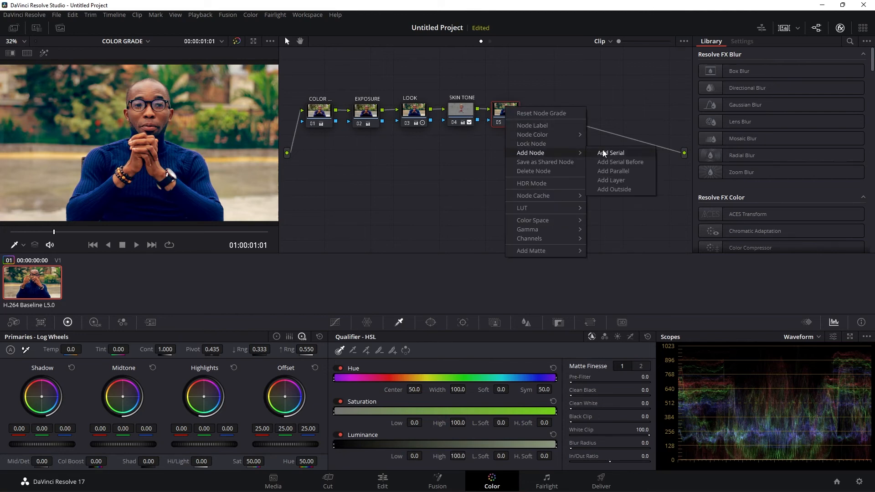
pyautogui.click(602, 152)
pyautogui.press('Delete')
pyautogui.rightClick(509, 111)
pyautogui.click(529, 132)
pyautogui.write('GLO')
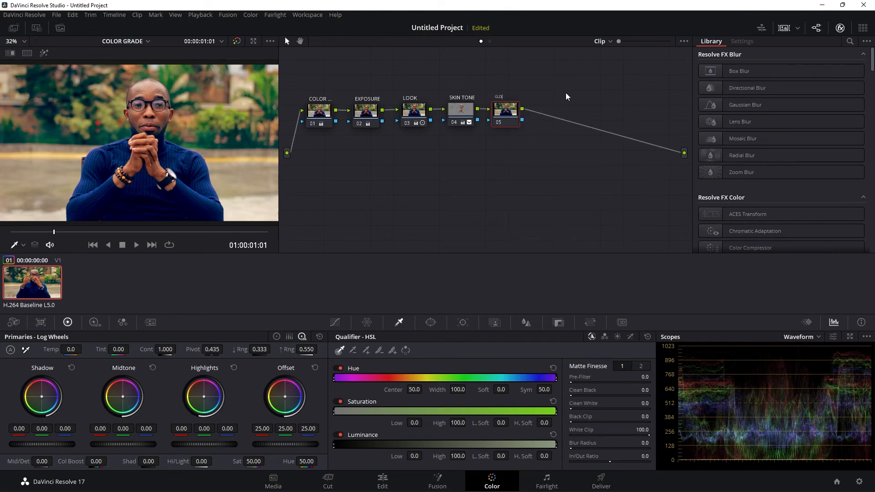
pyautogui.write('BAL')
pyautogui.press('Return')
# - With the Color Wheels, set the GLOBAL node's tint to -15.50 and raise its Lift to 0.03
pyautogui.click(275, 336)
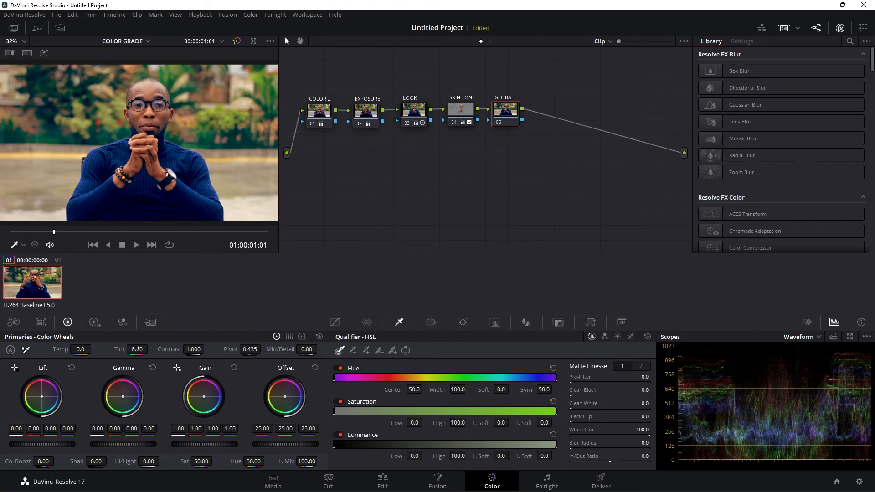
pyautogui.moveTo(120, 349)
pyautogui.mouseDown()
pyautogui.moveTo(103, 350)
pyautogui.moveTo(133, 348)
pyautogui.mouseUp()
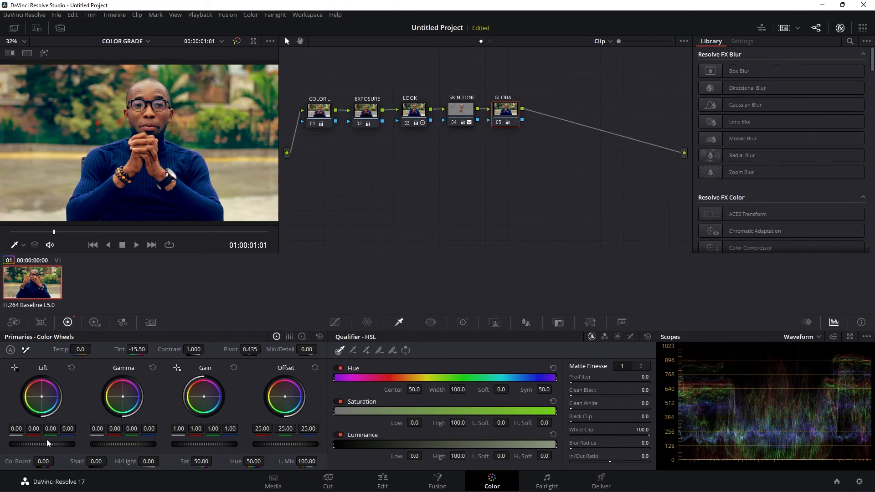
pyautogui.moveTo(42, 444); pyautogui.dragTo(47, 444)
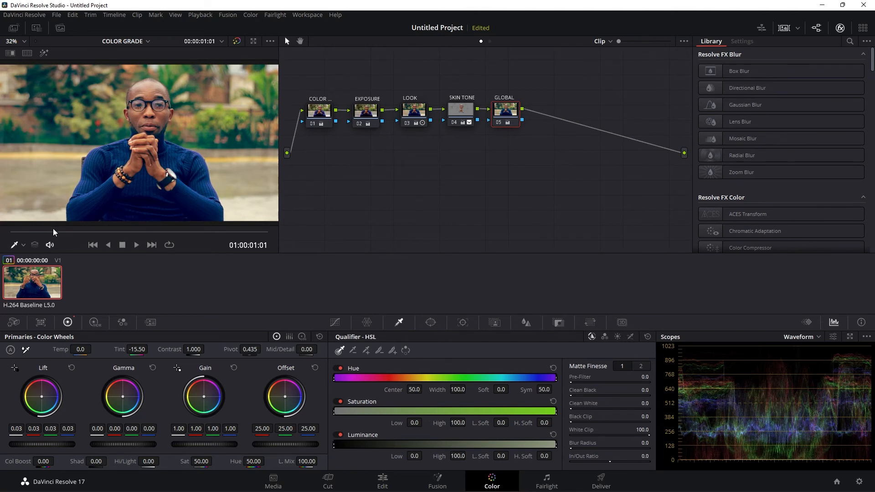
# - On the GLOBAL node, set Lift to 0.02, Offset to 26.95 and Mid/Detail to 4.50, checking the grade on different frames
pyautogui.moveTo(41, 444); pyautogui.dragTo(39, 444)
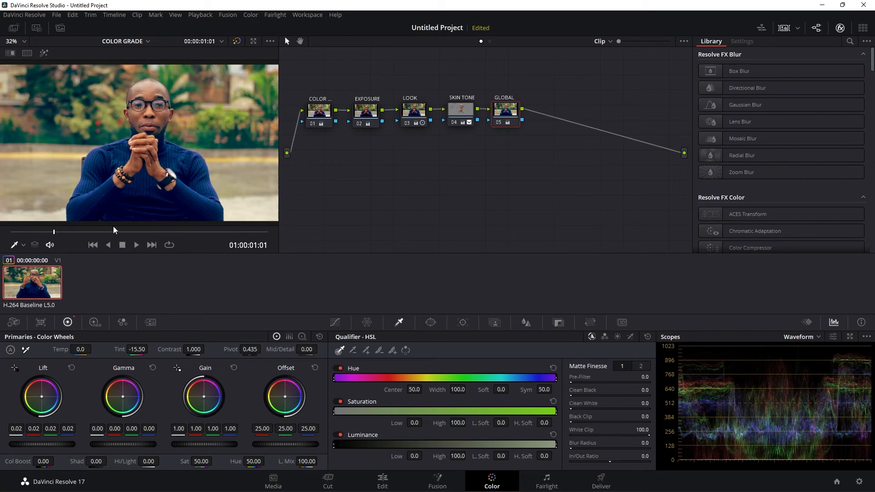
pyautogui.moveTo(116, 232); pyautogui.dragTo(146, 233)
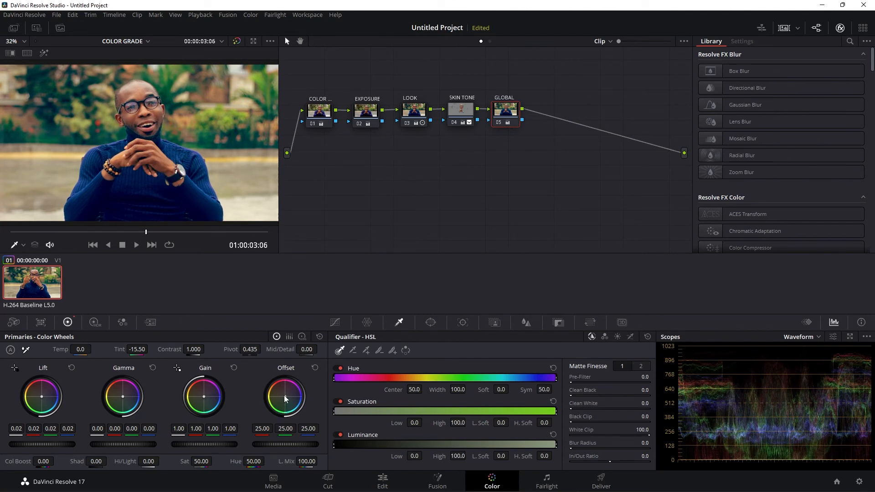
pyautogui.moveTo(284, 445)
pyautogui.mouseDown()
pyautogui.moveTo(298, 446)
pyautogui.moveTo(269, 448)
pyautogui.mouseUp()
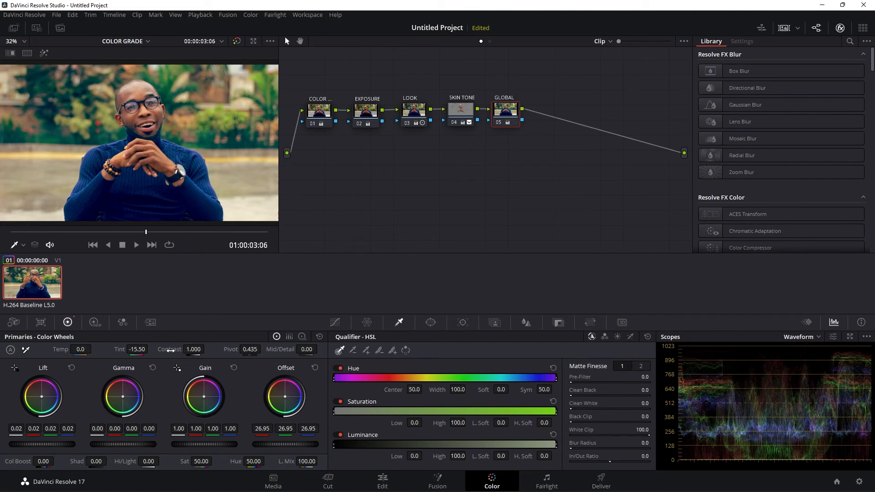
pyautogui.moveTo(279, 349)
pyautogui.mouseDown()
pyautogui.moveTo(322, 349)
pyautogui.moveTo(278, 350)
pyautogui.mouseUp()
pyautogui.moveTo(147, 234); pyautogui.dragTo(90, 248)
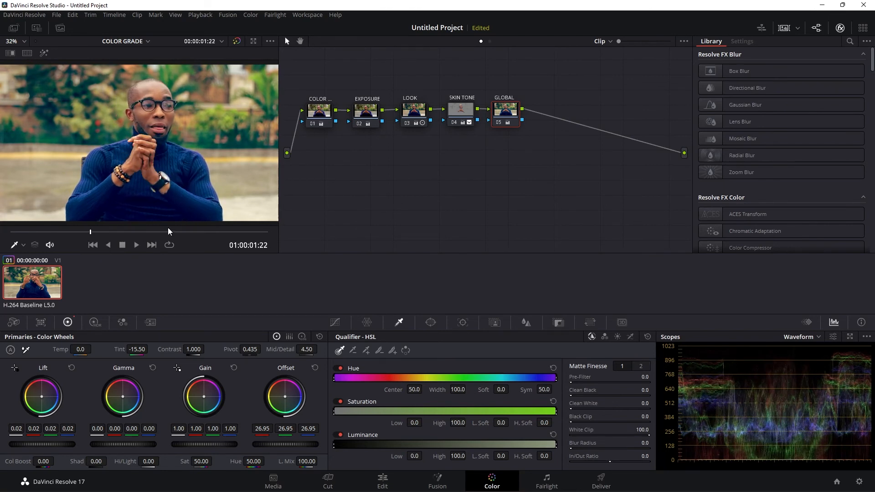
# - Move the playhead to 01:00:03:08 and disable all five nodes, from GLOBAL back to the first, to view the ungraded clip
pyautogui.click(460, 108)
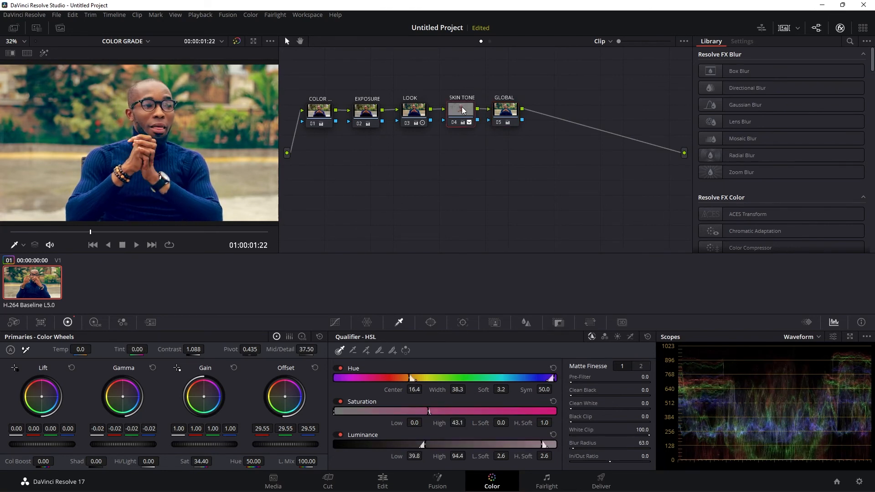
pyautogui.click(503, 111)
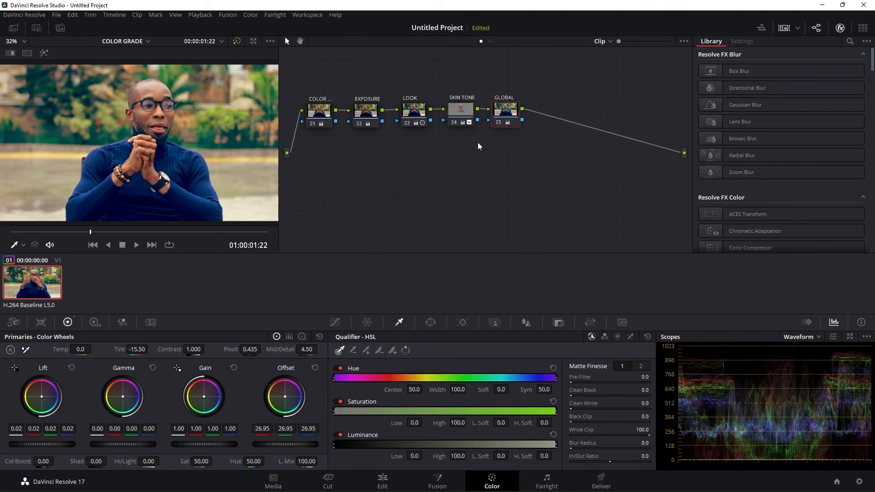
pyautogui.moveTo(94, 236); pyautogui.dragTo(150, 241)
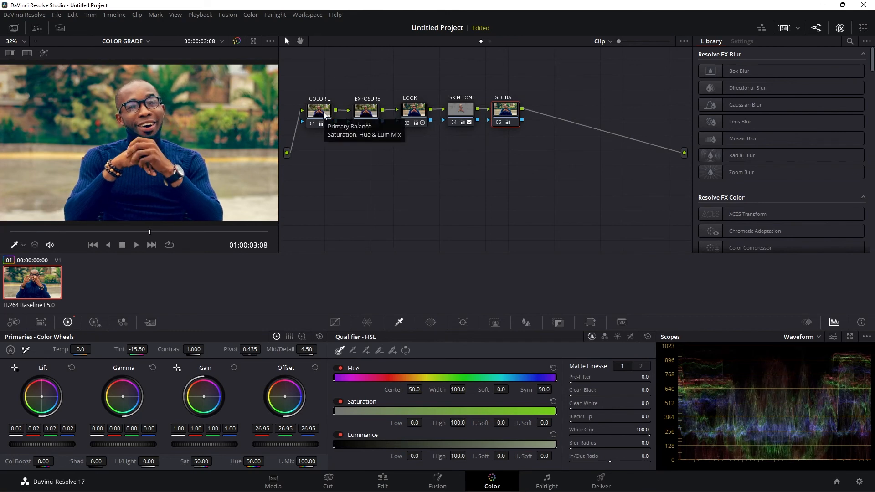
pyautogui.click(498, 122)
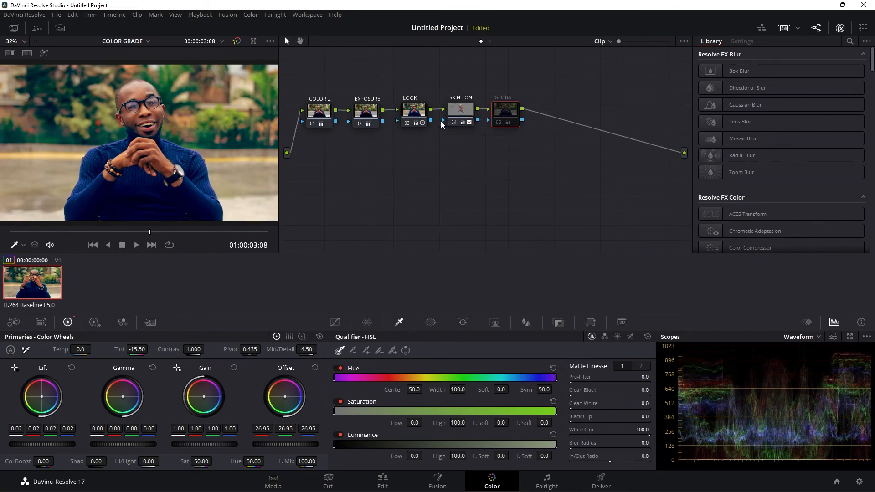
pyautogui.click(453, 122)
pyautogui.click(406, 123)
pyautogui.click(359, 123)
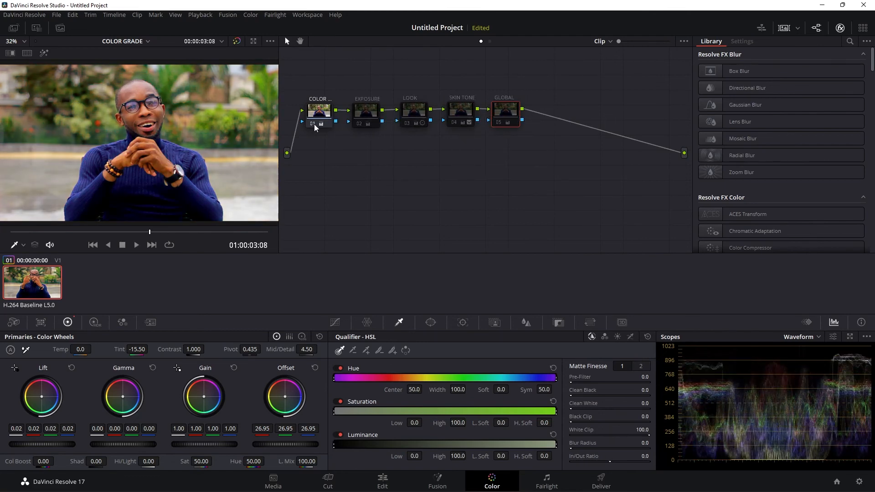
pyautogui.click(314, 124)
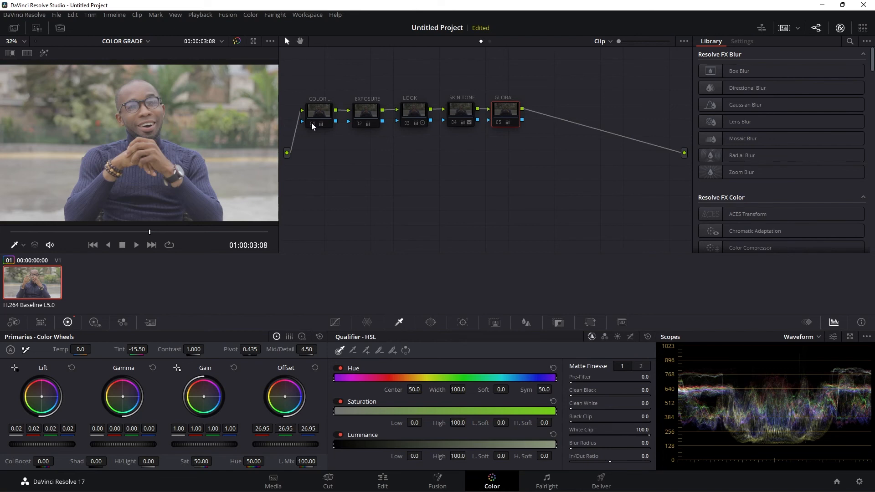
# - Re-enable the color correction, EXPOSURE and LOOK nodes one at a time to compare what each contributes
pyautogui.moveTo(313, 127)
pyautogui.click(313, 124)
pyautogui.click(319, 112)
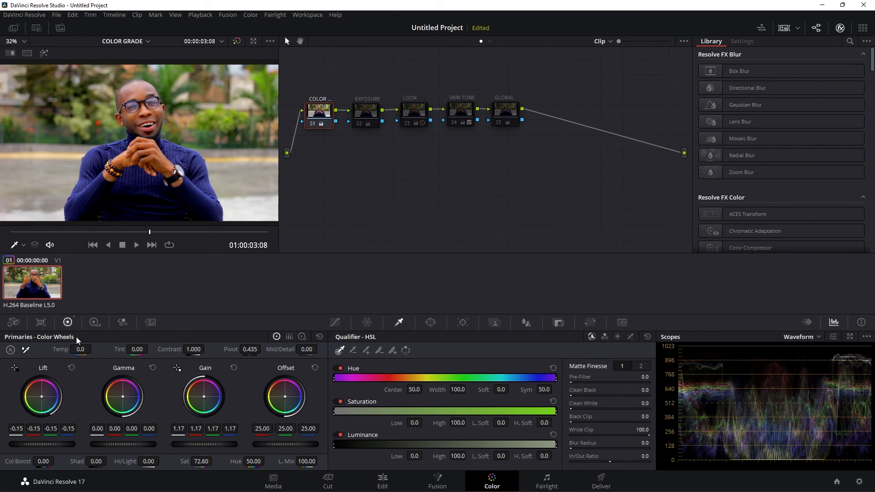
pyautogui.click(360, 128)
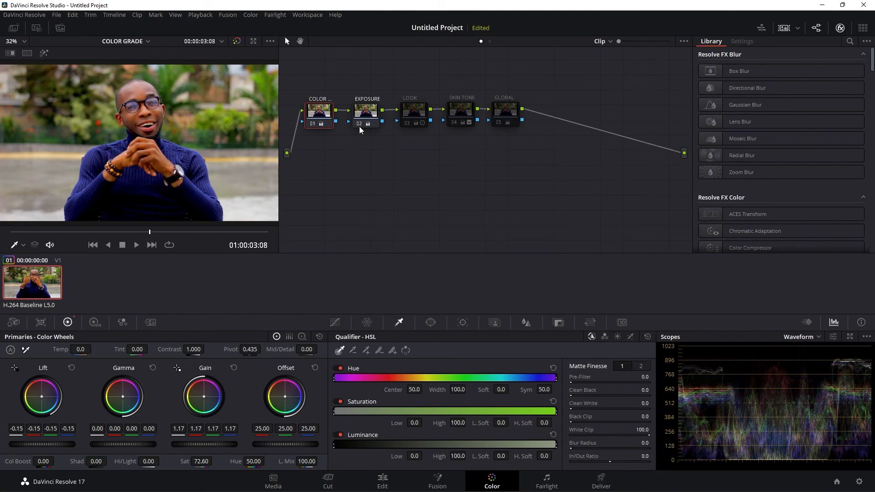
pyautogui.click(415, 109)
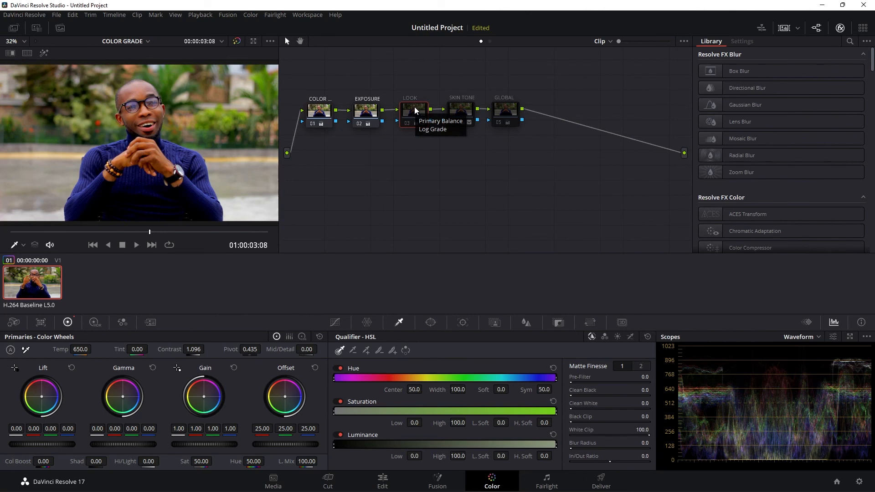
pyautogui.click(408, 125)
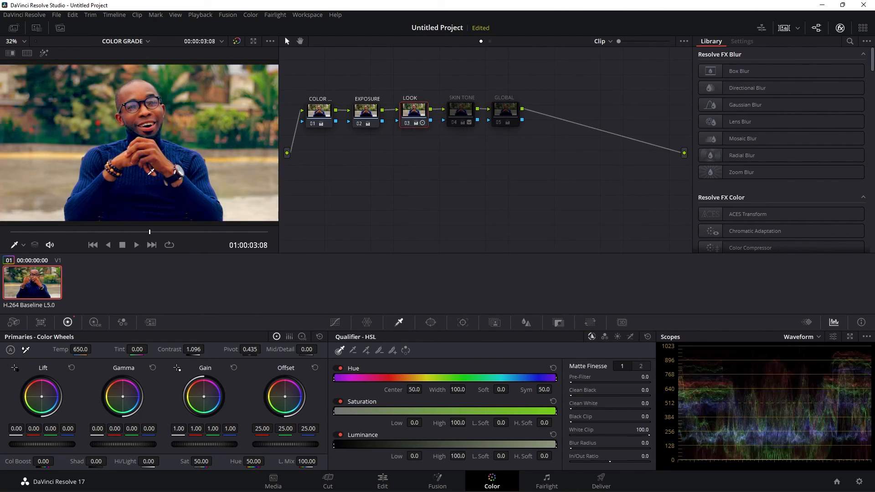
# - Re-enable the SKIN TONE node, move the playhead to 01:00:01:03, and re-enable the GLOBAL node to compare the full grade
pyautogui.click(458, 109)
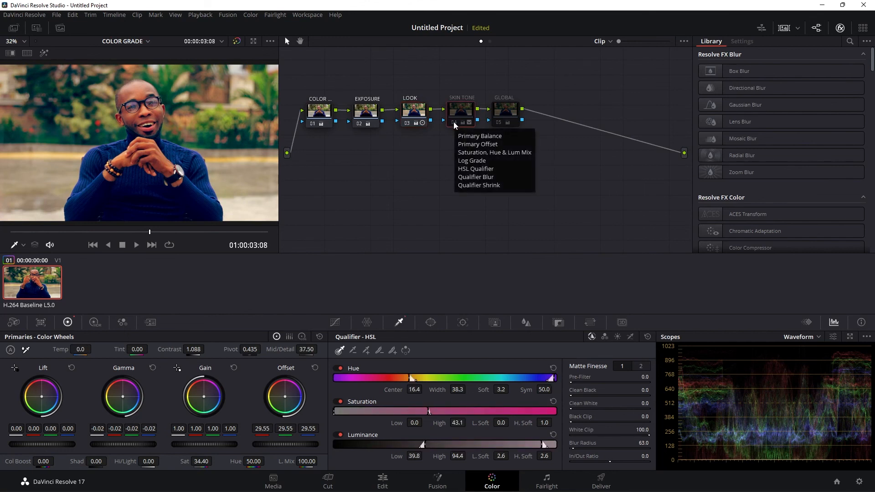
pyautogui.click(454, 124)
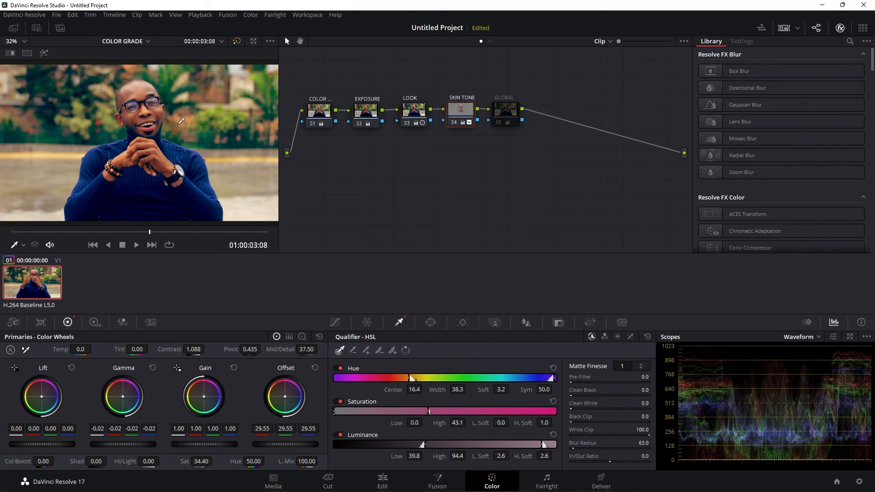
pyautogui.moveTo(151, 232); pyautogui.dragTo(58, 218)
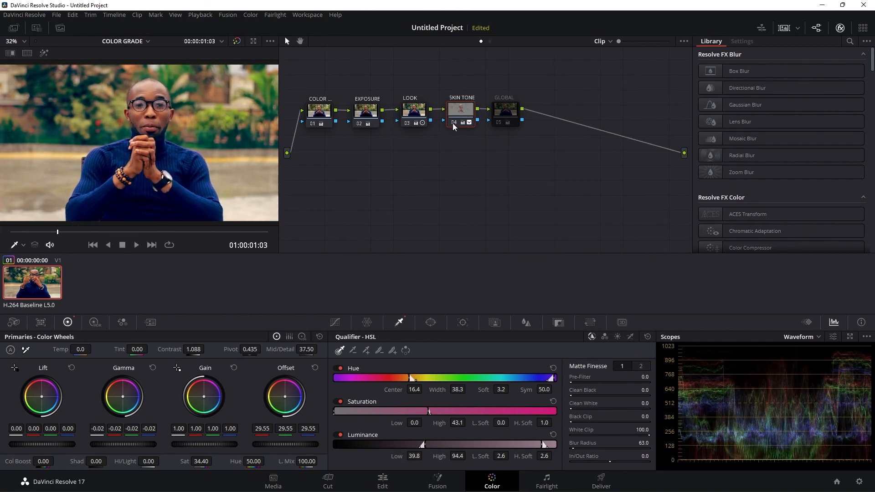
pyautogui.click(509, 109)
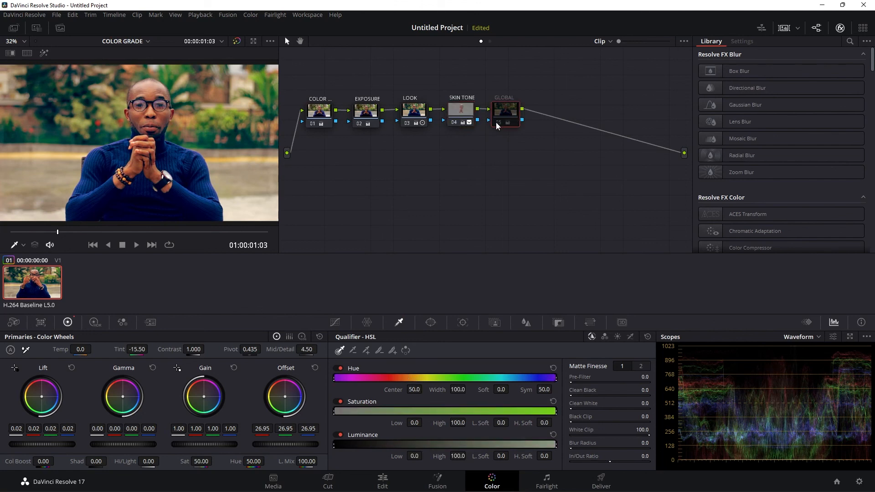
pyautogui.click(497, 123)
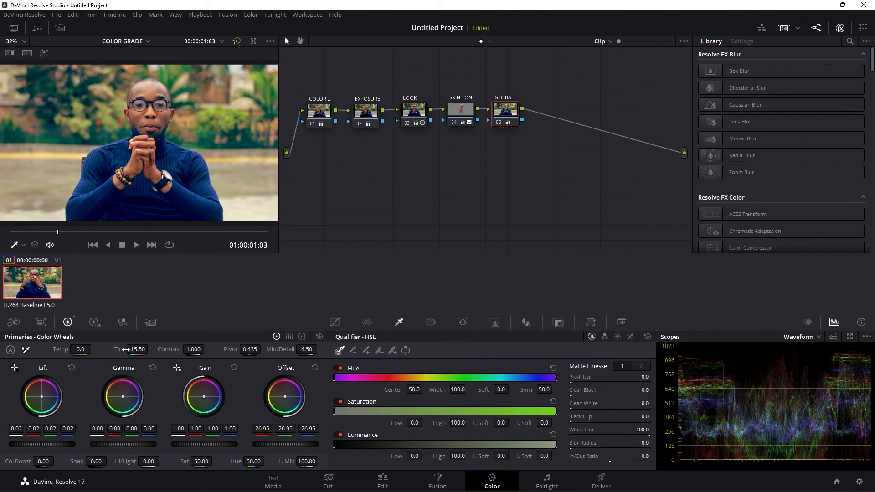
# - On the GLOBAL node, set Tint to 1.50 and warm the Offset color balance to 30.66, 25.78, 24.64
pyautogui.moveTo(146, 349); pyautogui.dragTo(171, 348)
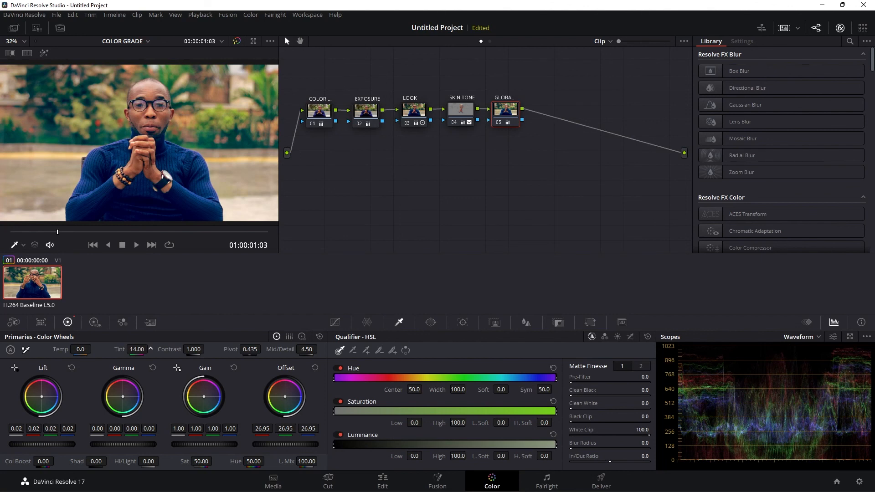
pyautogui.moveTo(173, 349); pyautogui.dragTo(160, 349)
pyautogui.moveTo(285, 397); pyautogui.dragTo(284, 395)
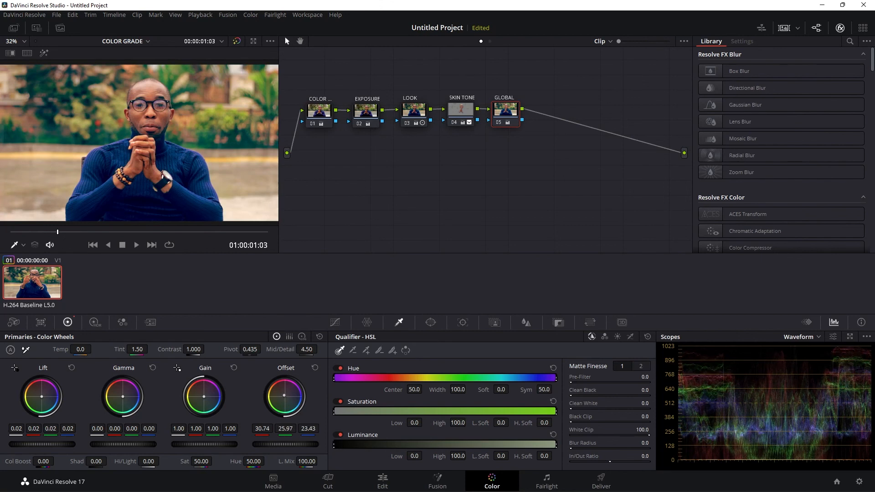
pyautogui.moveTo(284, 395); pyautogui.dragTo(285, 395)
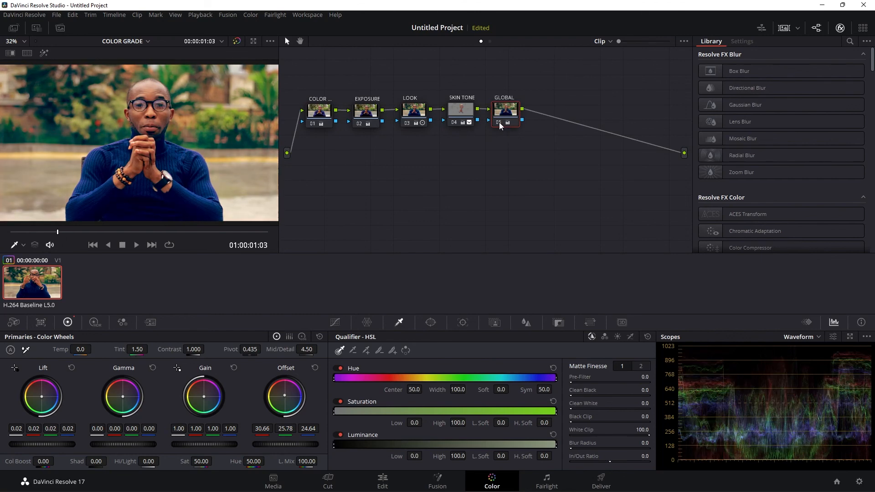
# - Adjust the SKIN TONE node's overall Offset level, checking the skin at 01:00:02:17 and 01:00:01:21
pyautogui.moveTo(58, 232); pyautogui.dragTo(123, 232)
pyautogui.click(466, 114)
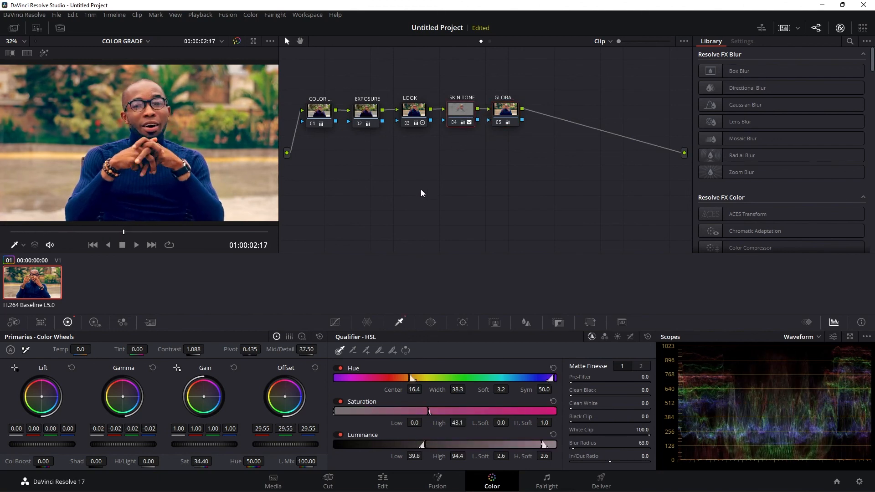
pyautogui.moveTo(282, 449); pyautogui.dragTo(305, 448)
pyautogui.moveTo(123, 231); pyautogui.dragTo(88, 230)
# - Go through the EXPOSURE, LOOK, SKIN TONE and GLOBAL nodes in order to review their adjustments
pyautogui.click(360, 110)
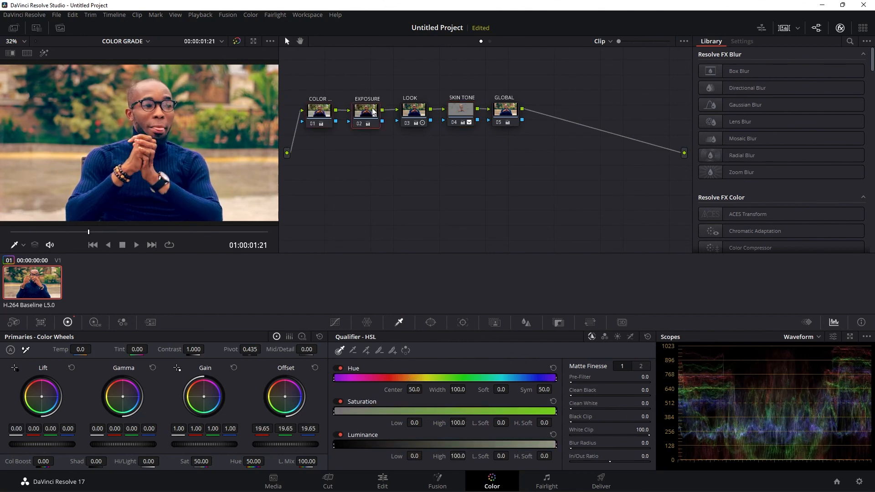
pyautogui.click(416, 110)
pyautogui.click(445, 110)
pyautogui.click(495, 109)
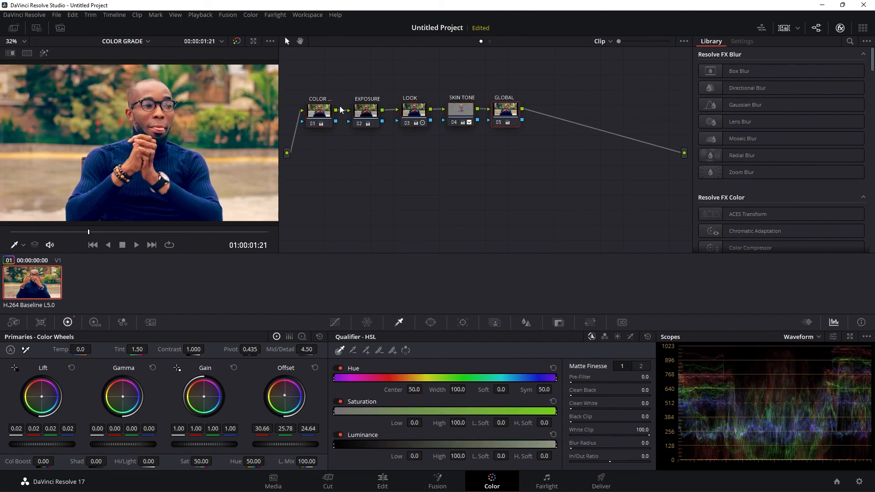